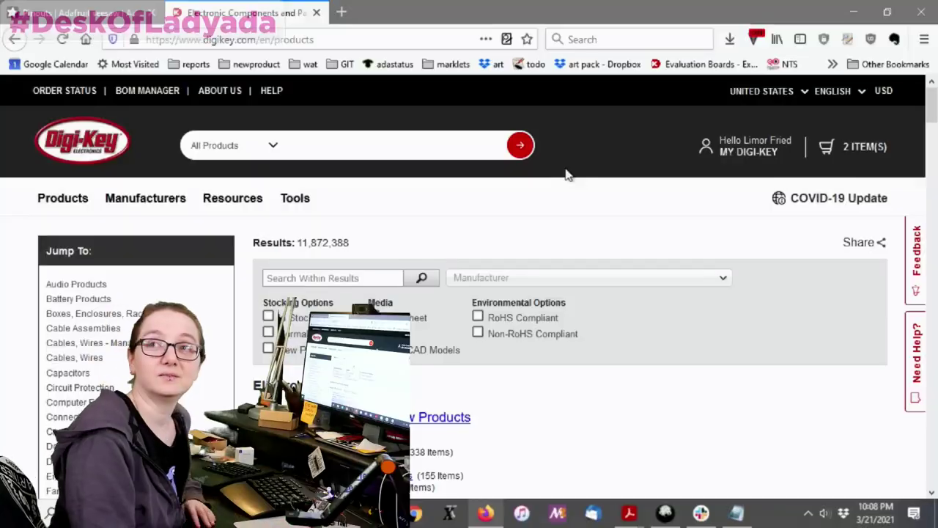
# Step: Search Digi-Key for 'encoder'
pyautogui.click(385, 153)
pyautogui.write('encoder')
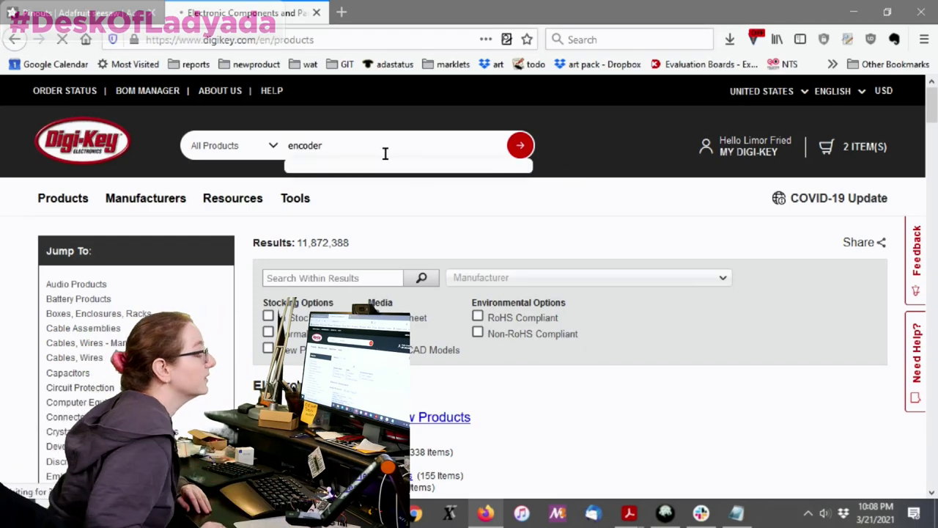
pyautogui.press('Return')
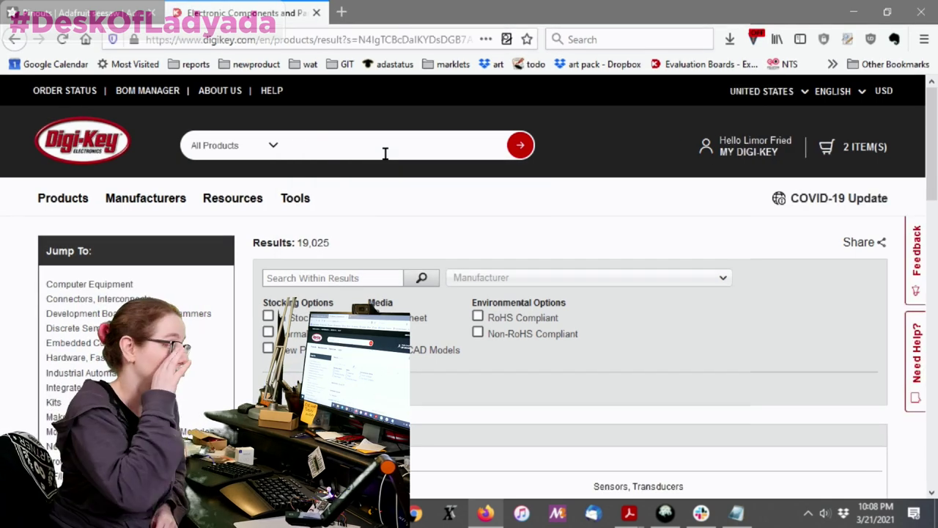
# Step: Open the Encoders category (8,908 results) and review its filter lists
pyautogui.scroll(-5, 215, 212)
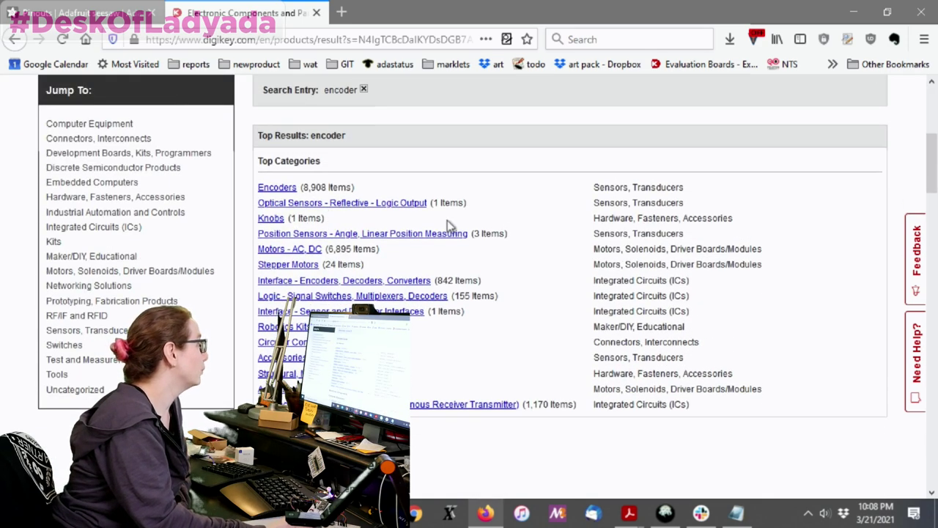
pyautogui.click(277, 189)
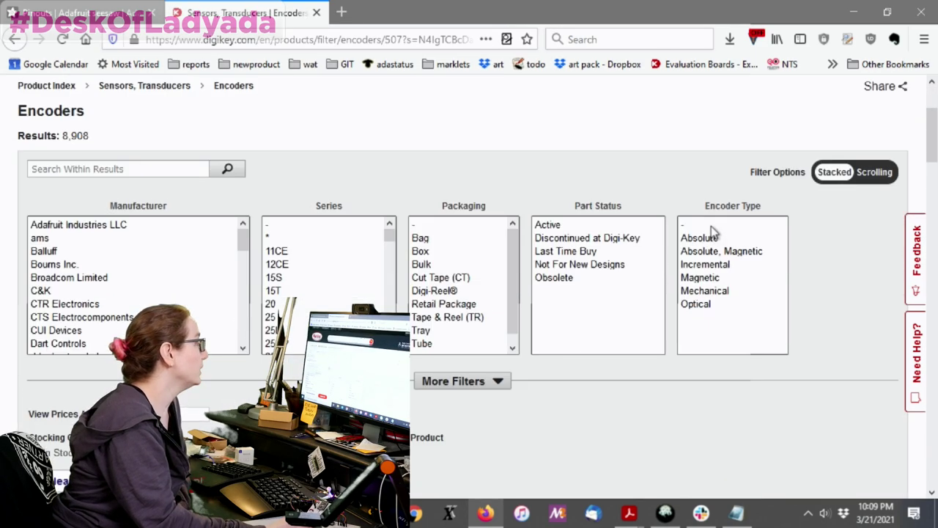
pyautogui.scroll(-10, 712, 231)
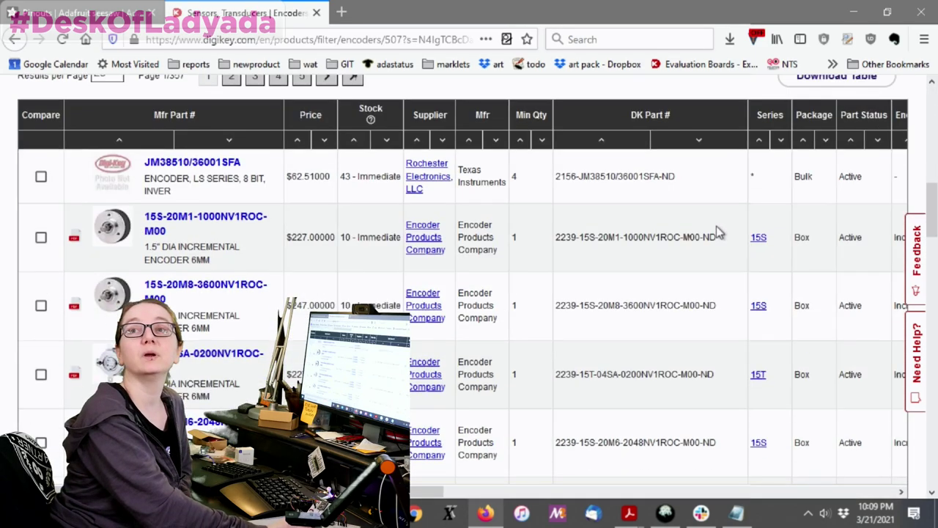
pyautogui.scroll(-2, 718, 231)
pyautogui.moveTo(115, 223)
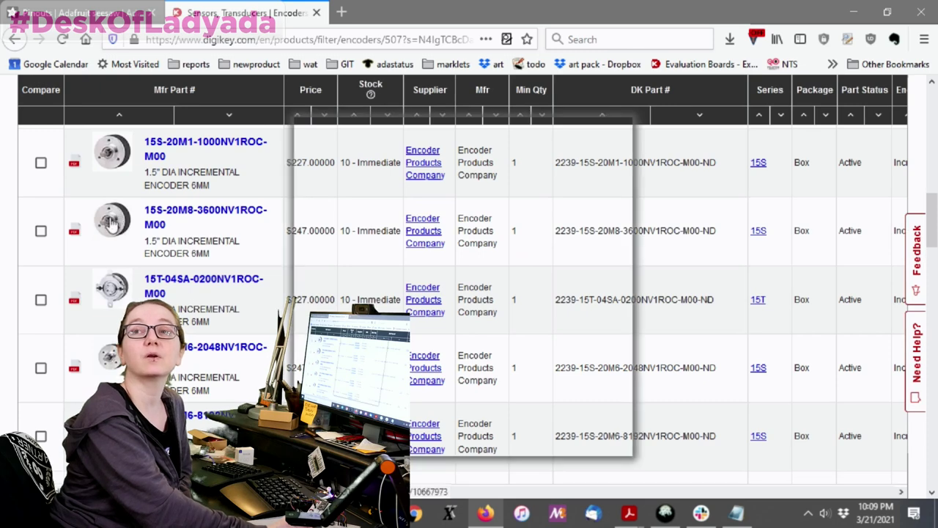
pyautogui.scroll(-2, 117, 231)
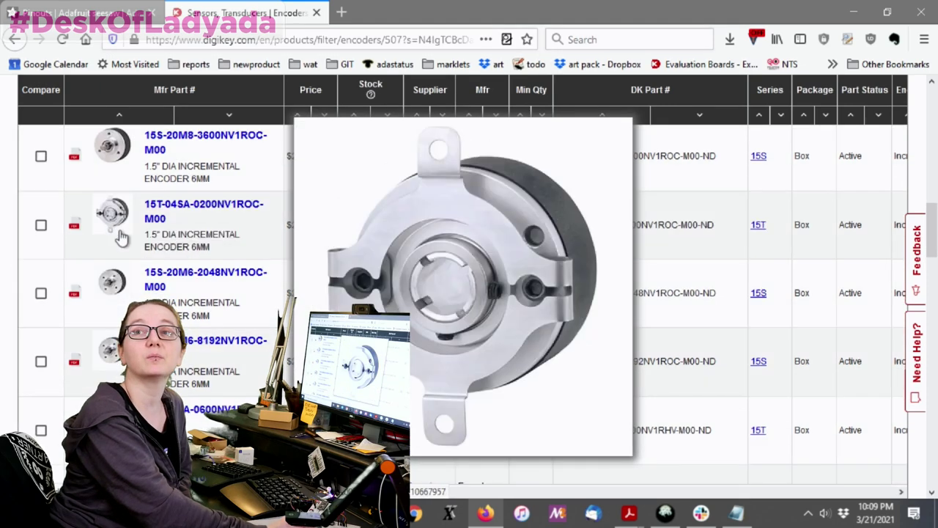
pyautogui.moveTo(122, 277)
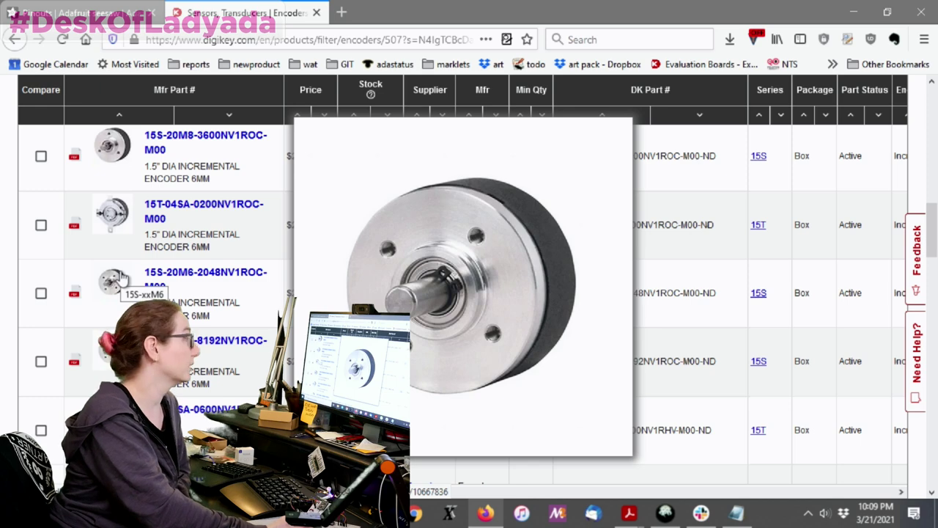
pyautogui.scroll(-2, 354, 241)
pyautogui.moveTo(110, 339)
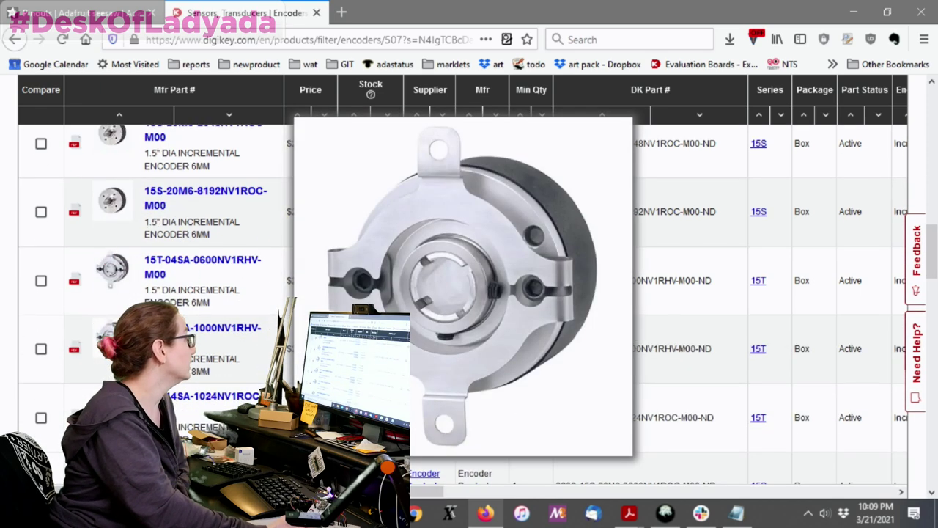
pyautogui.scroll(-1, 112, 273)
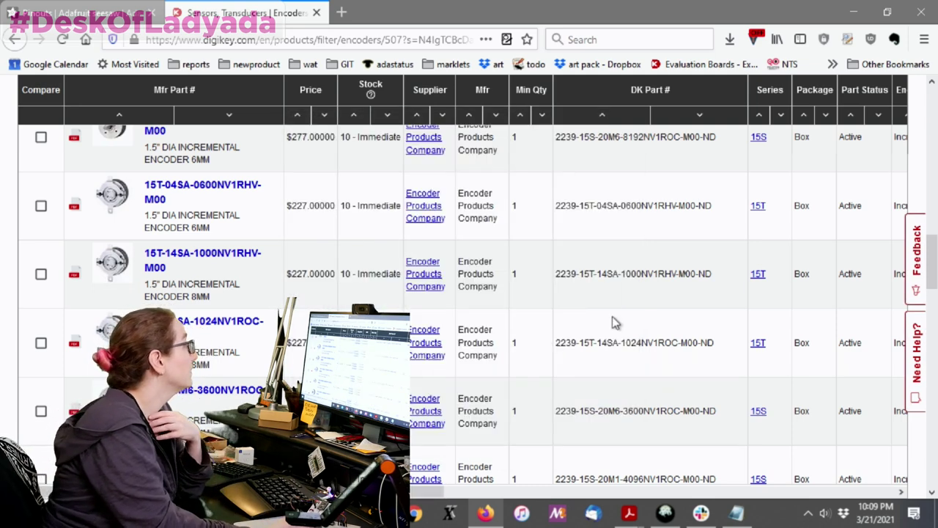
pyautogui.scroll(-3, 705, 318)
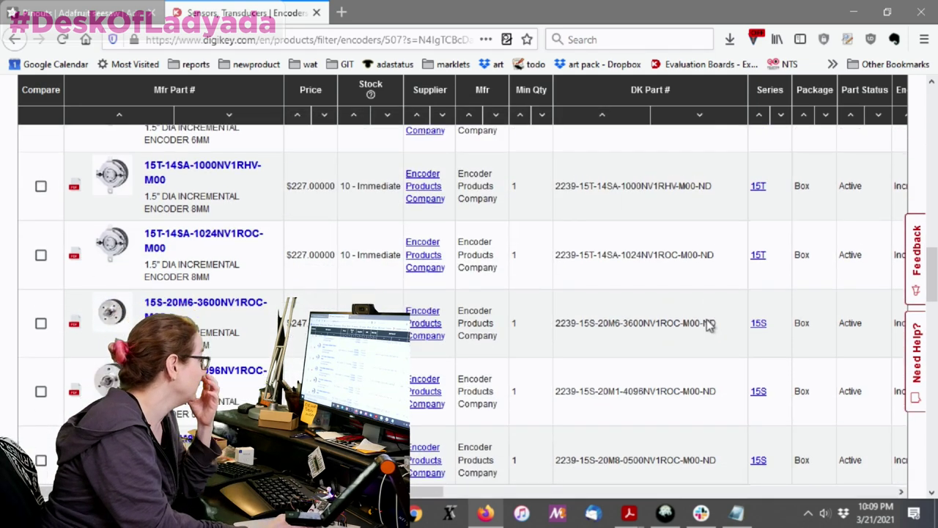
pyautogui.scroll(-10, 708, 319)
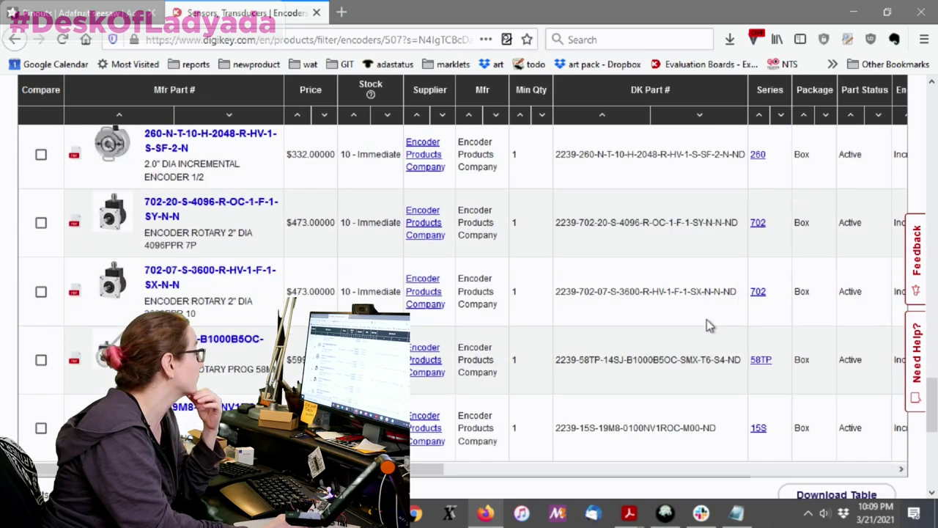
pyautogui.moveTo(100, 252)
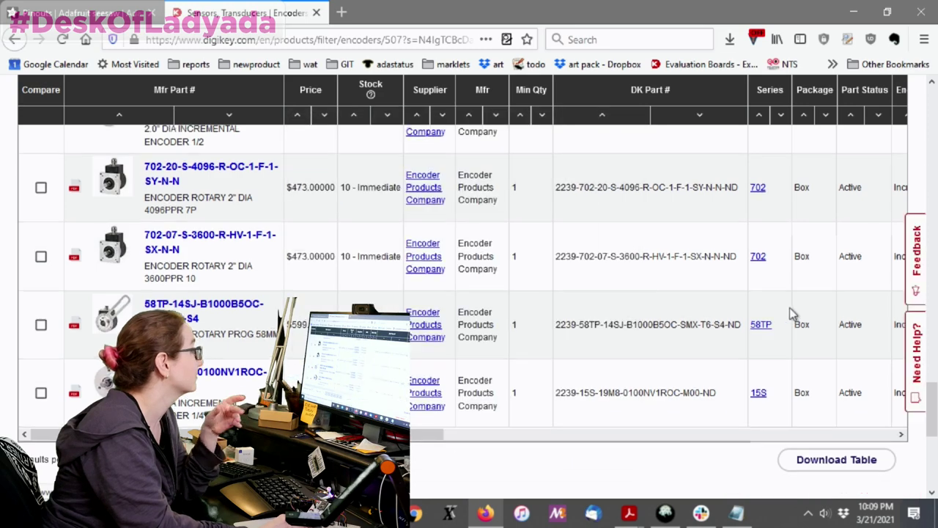
pyautogui.scroll(5, 784, 293)
pyautogui.scroll(10, 778, 286)
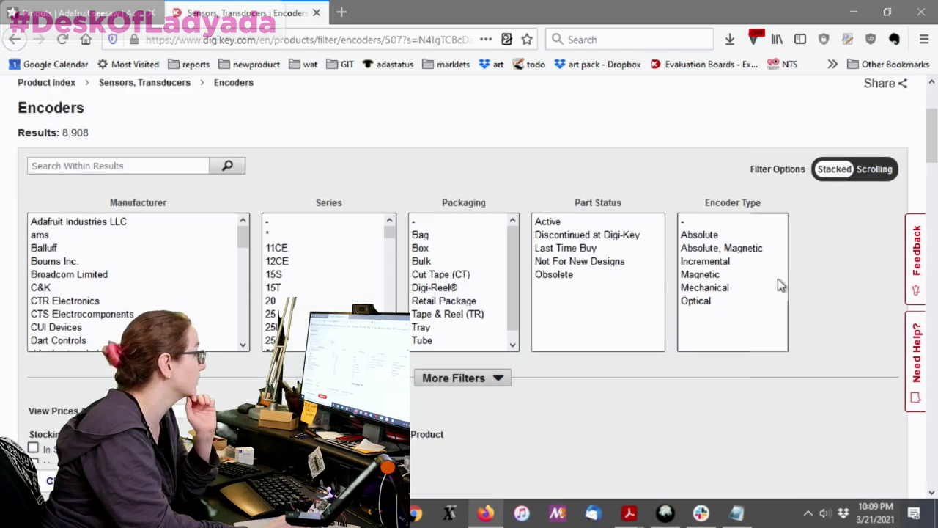
# Step: Limit results to Active part status and reveal the additional filter categories
pyautogui.click(548, 221)
pyautogui.scroll(-1, 665, 243)
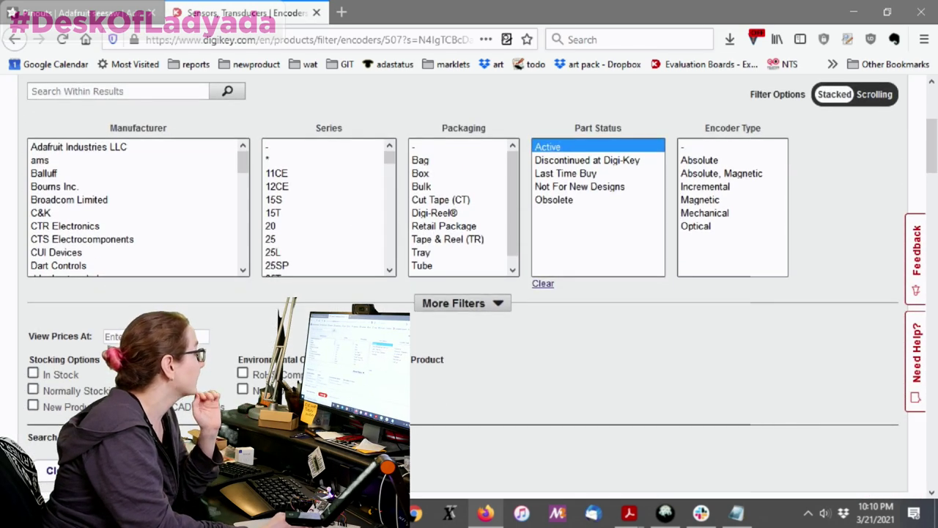
pyautogui.click(456, 302)
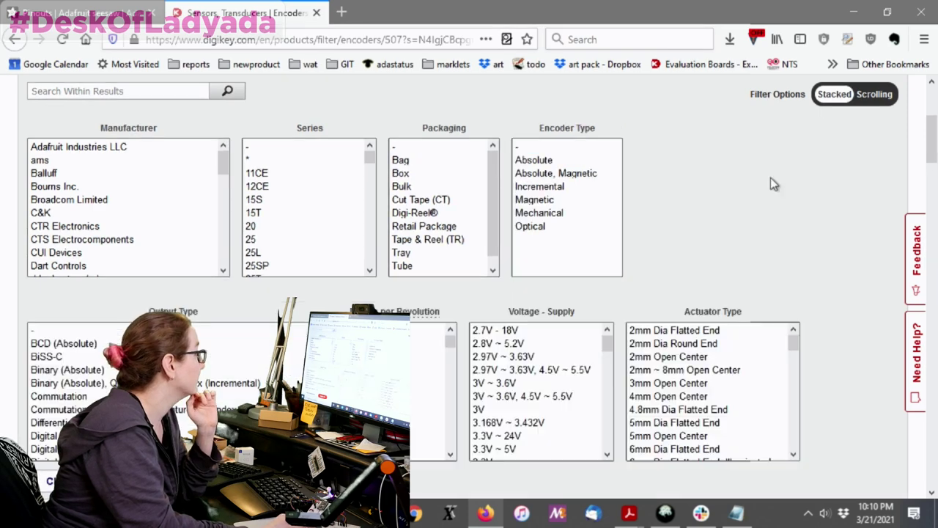
# Step: Select Quadrature (Incremental) in the Output Type filter
pyautogui.scroll(-3, 777, 176)
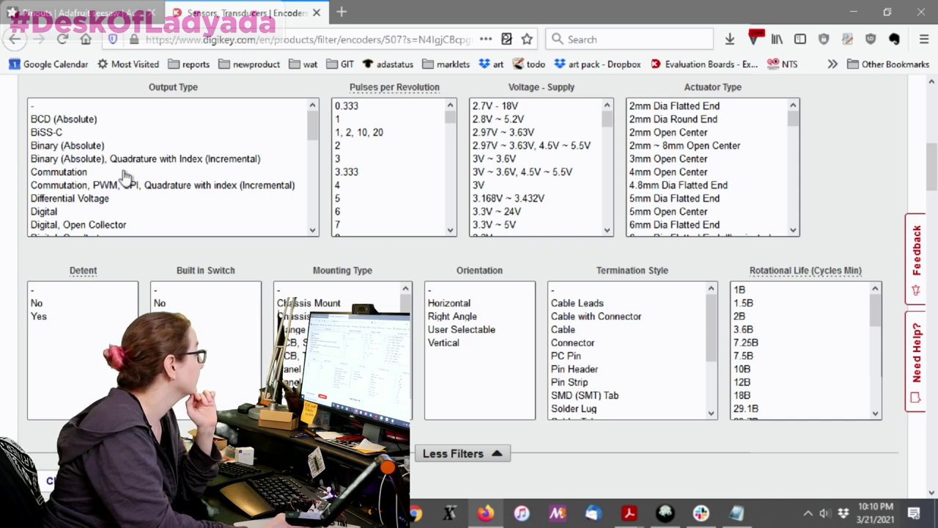
pyautogui.scroll(2, 124, 176)
pyautogui.scroll(-3, 301, 235)
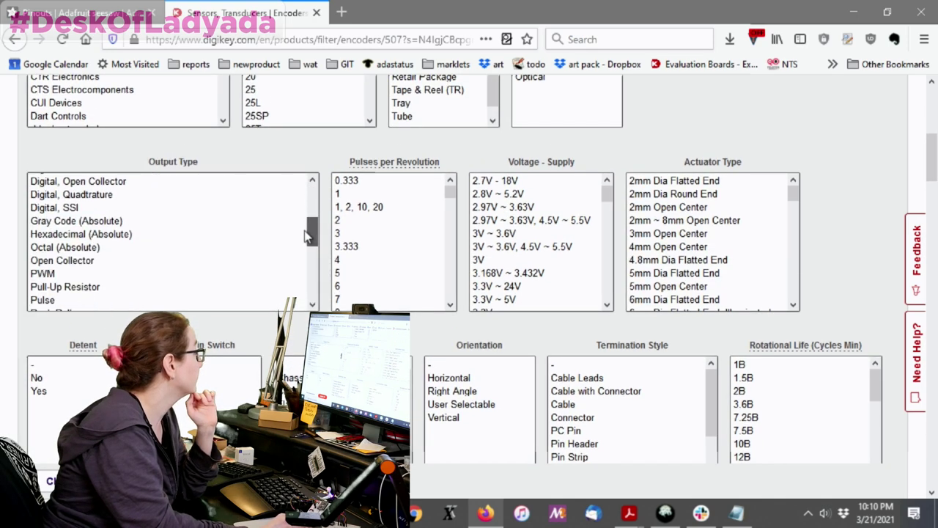
pyautogui.scroll(-1, 306, 235)
pyautogui.moveTo(459, 25)
pyautogui.mouseDown()
pyautogui.moveTo(482, 22)
pyautogui.moveTo(452, 26)
pyautogui.mouseUp()
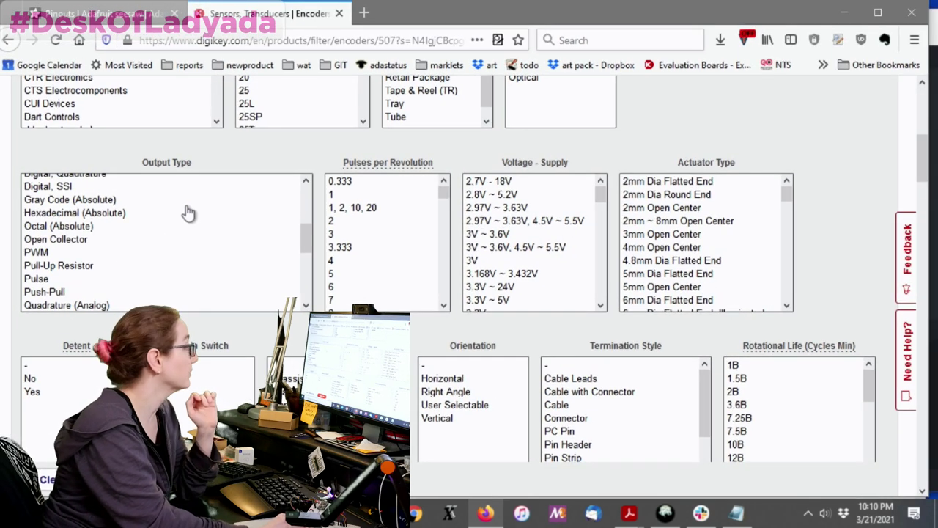
pyautogui.scroll(-3, 241, 217)
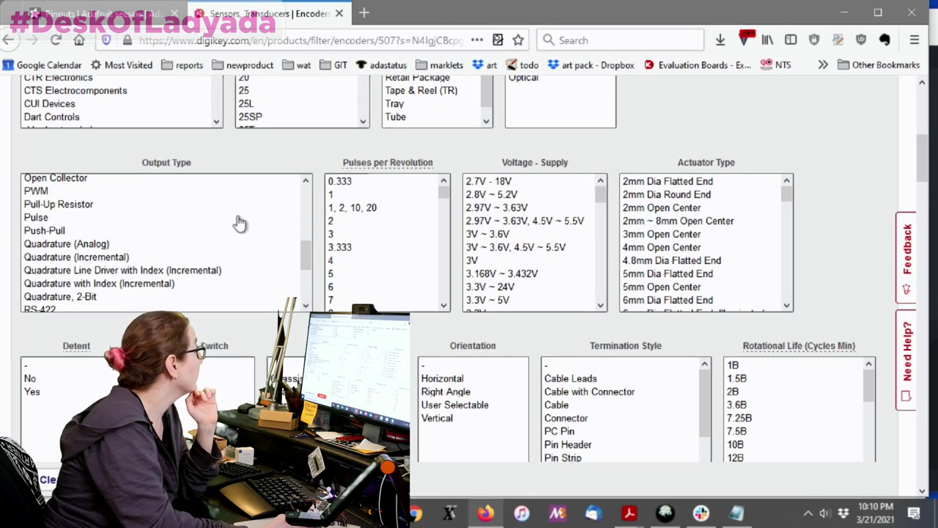
pyautogui.click(80, 258)
pyautogui.scroll(-1, 309, 262)
pyautogui.moveTo(309, 262); pyautogui.dragTo(345, 270)
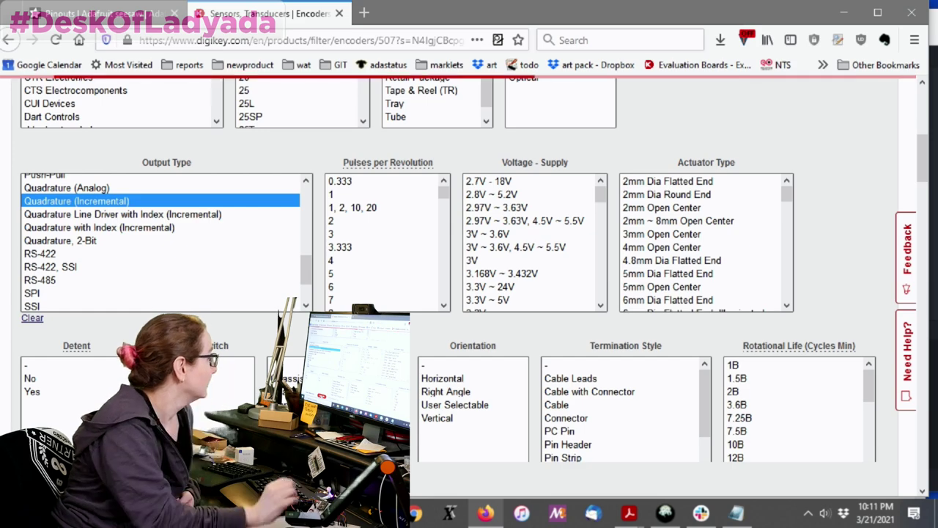
pyautogui.scroll(-10, 804, 253)
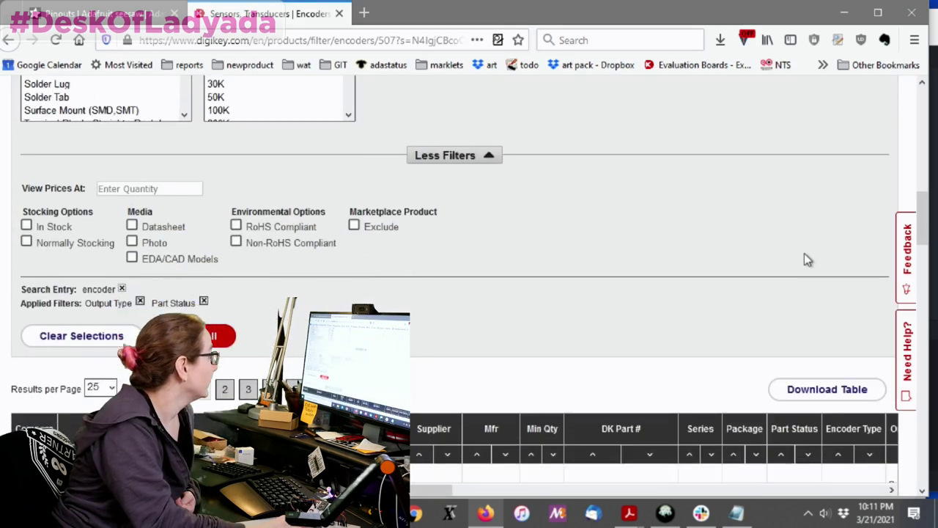
pyautogui.moveTo(113, 356)
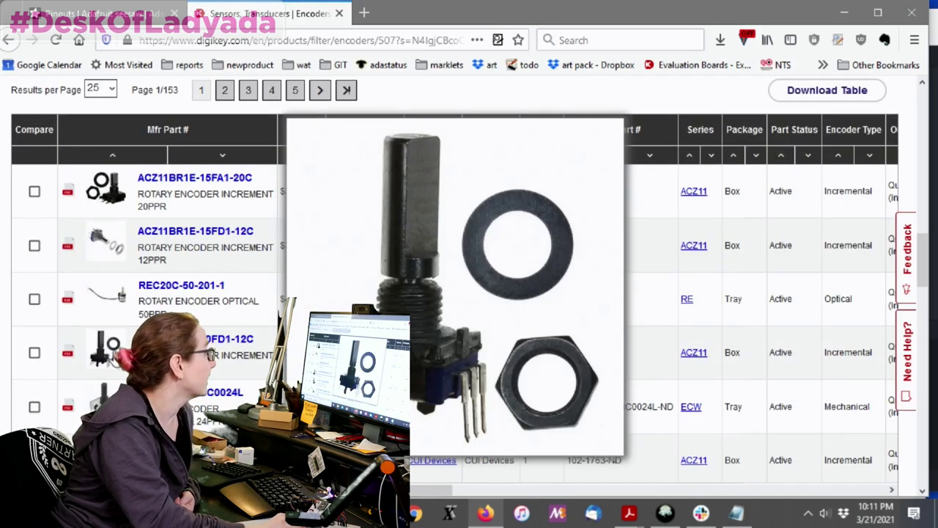
pyautogui.scroll(-2, 114, 356)
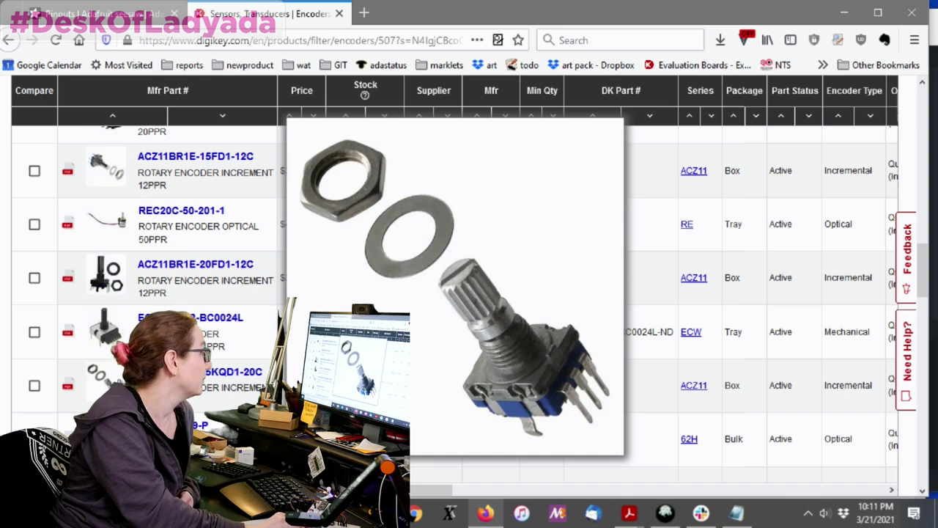
pyautogui.scroll(-1, 110, 311)
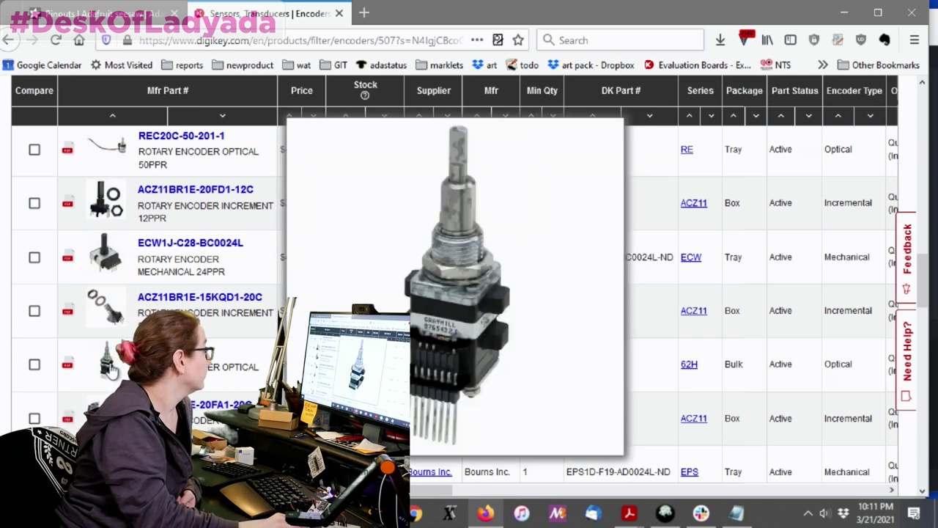
pyautogui.moveTo(107, 306)
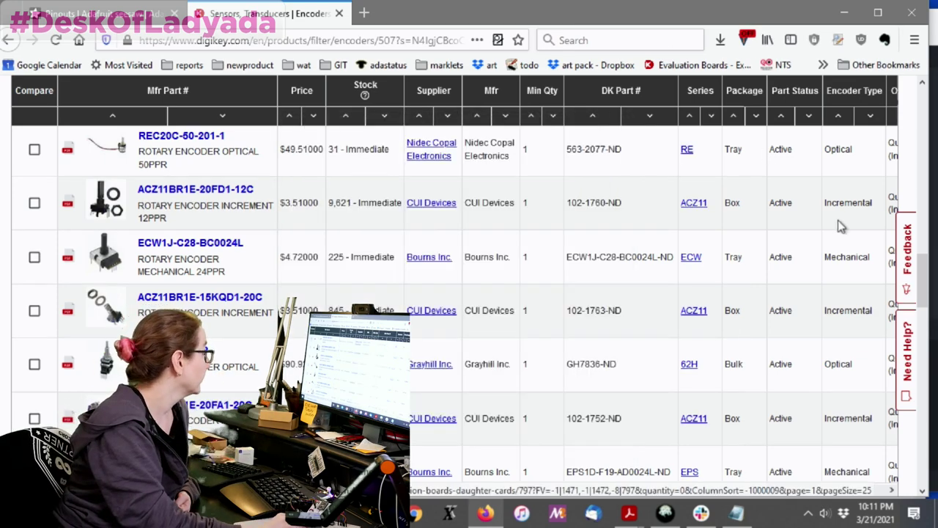
pyautogui.scroll(10, 797, 257)
# Step: Show only In Stock encoders under Stocking Options
pyautogui.scroll(-3, 718, 261)
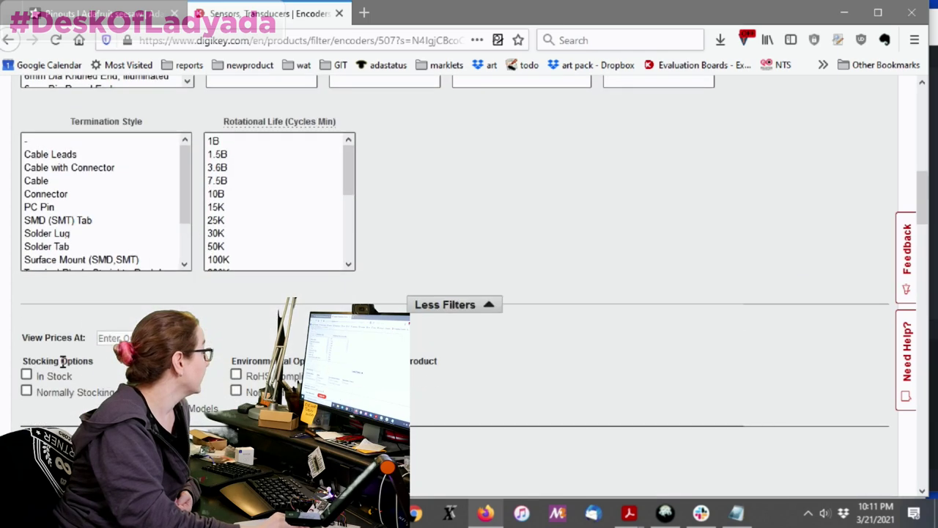
pyautogui.click(26, 376)
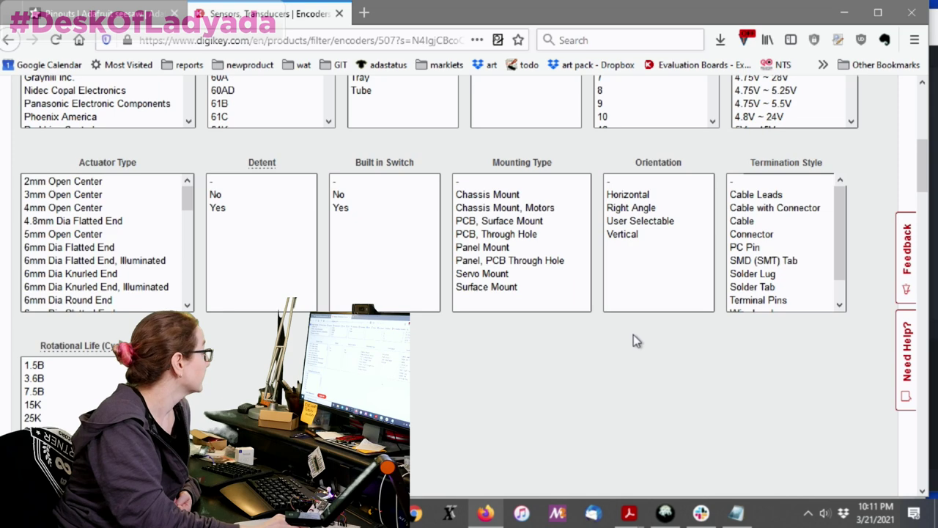
pyautogui.scroll(2, 633, 338)
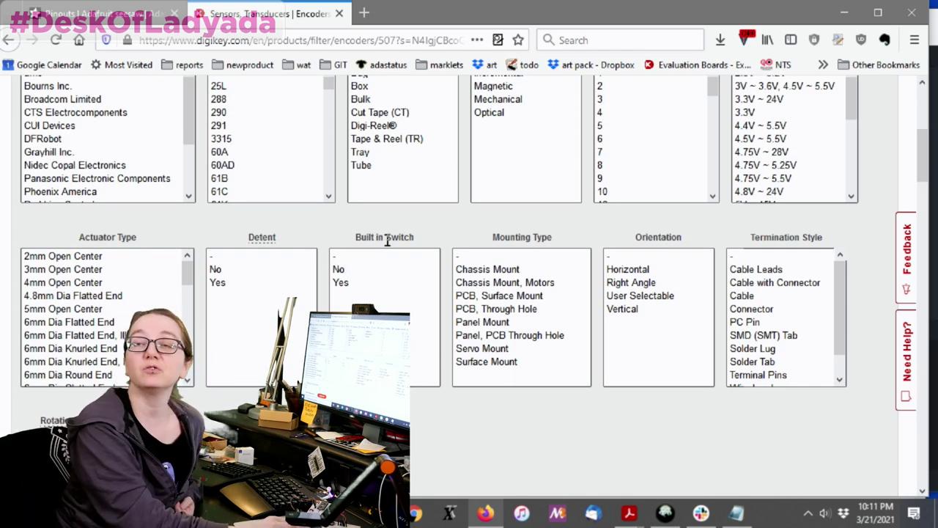
# Step: Require Yes for Detent and Built in Switch, then browse the CUI ACZ11-led results
pyautogui.scroll(-2, 386, 242)
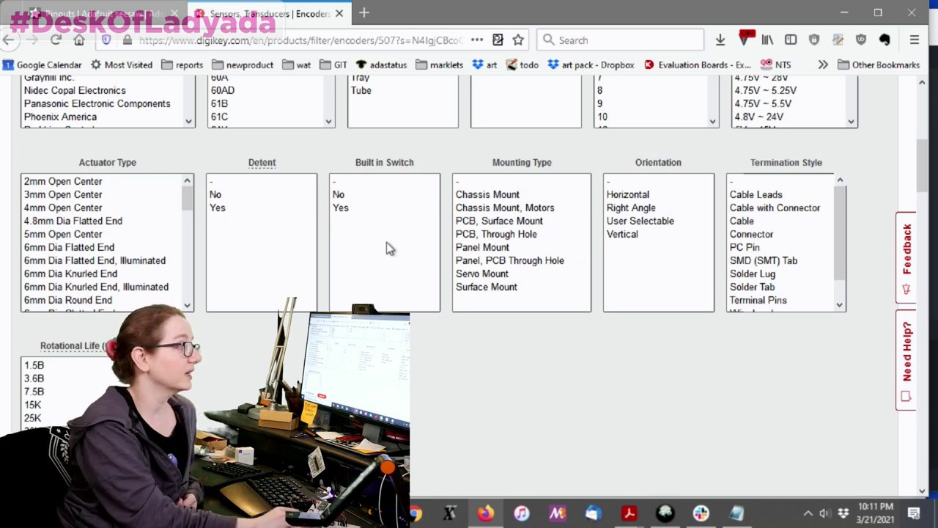
pyautogui.click(358, 208)
pyautogui.click(230, 211)
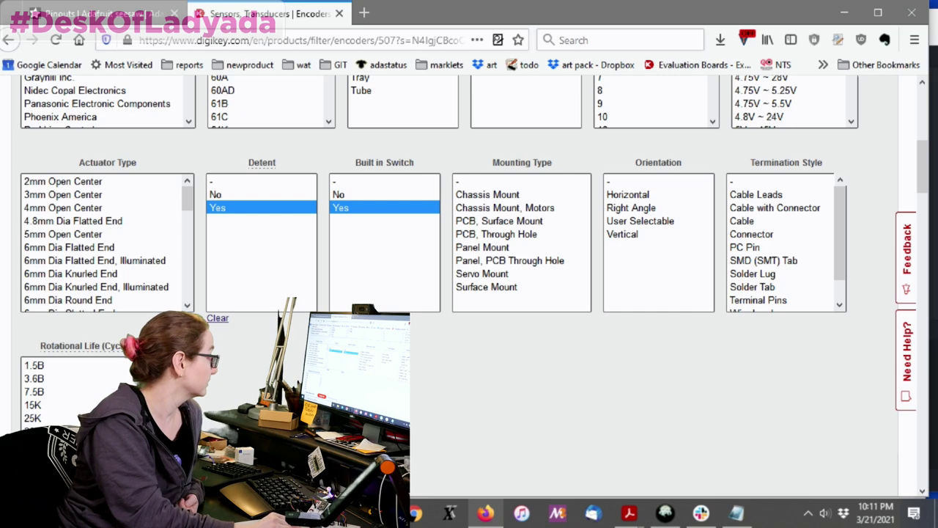
pyautogui.scroll(-5, 784, 350)
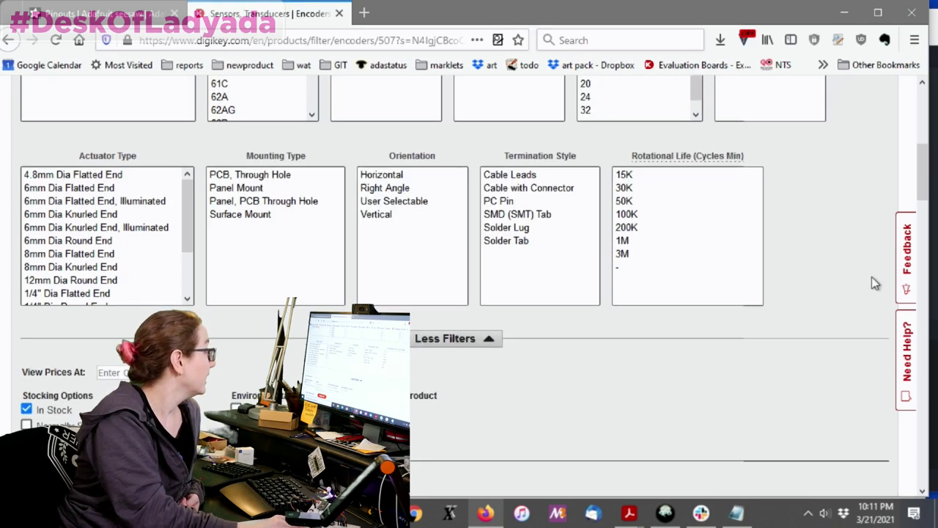
pyautogui.scroll(1, 530, 260)
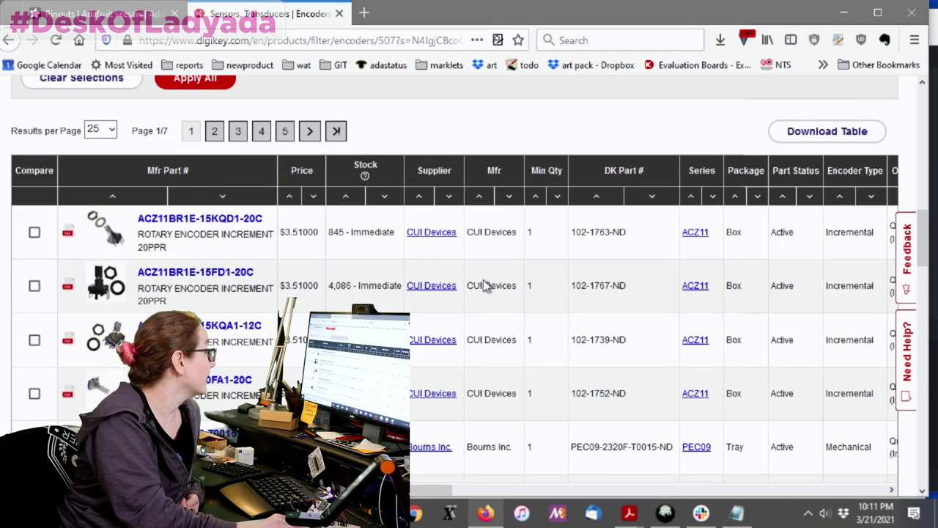
pyautogui.moveTo(95, 387)
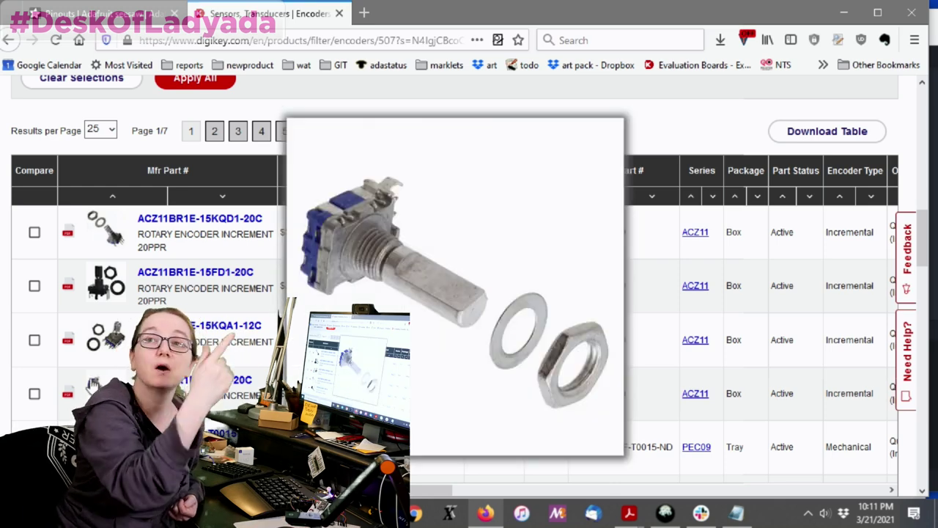
pyautogui.moveTo(103, 255)
pyautogui.moveTo(100, 271)
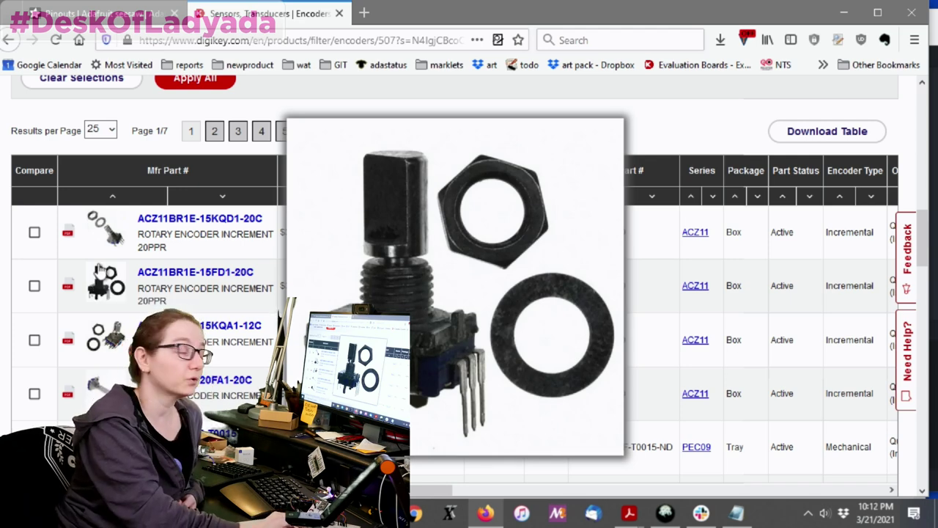
pyautogui.hscroll(10, 802, 332)
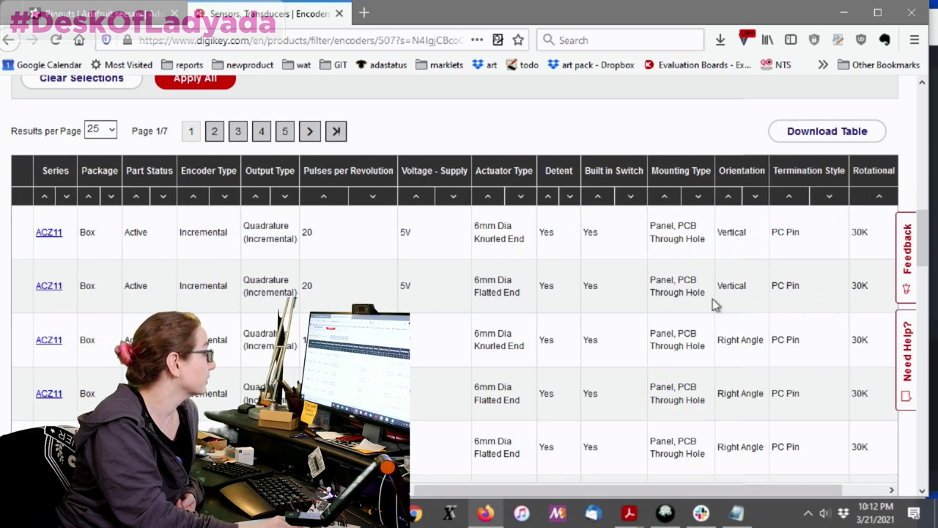
pyautogui.moveTo(733, 490); pyautogui.dragTo(359, 489)
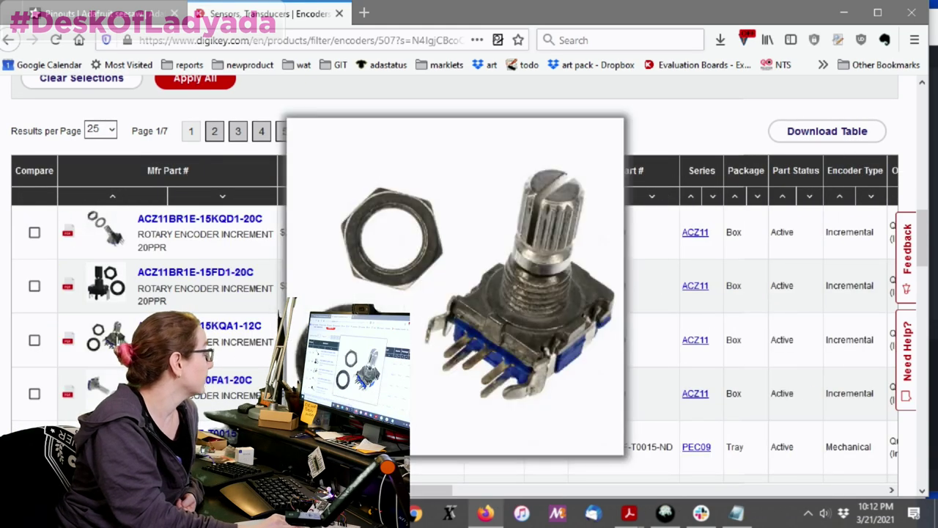
pyautogui.scroll(7, 700, 387)
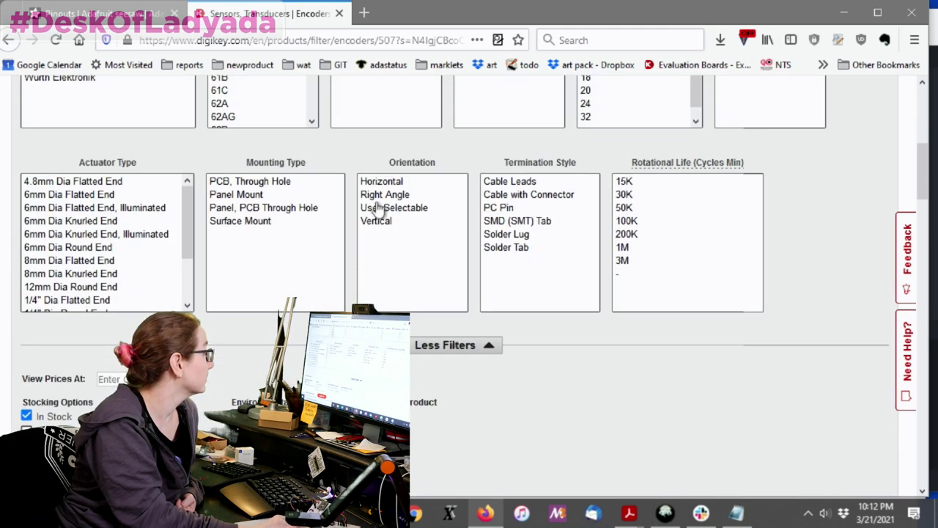
# Step: Try Vertical and then User Selectable in the Orientation filter
pyautogui.click(378, 221)
pyautogui.click(409, 210)
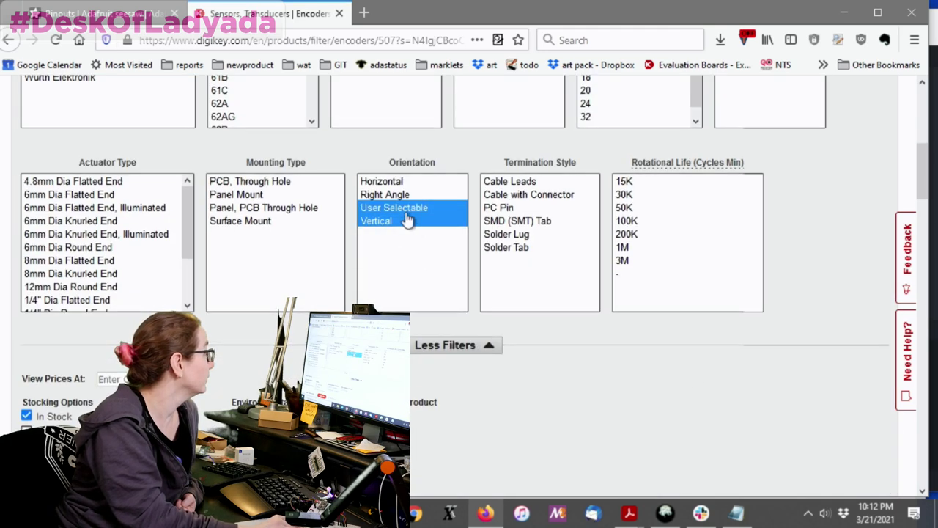
pyautogui.scroll(-10, 806, 272)
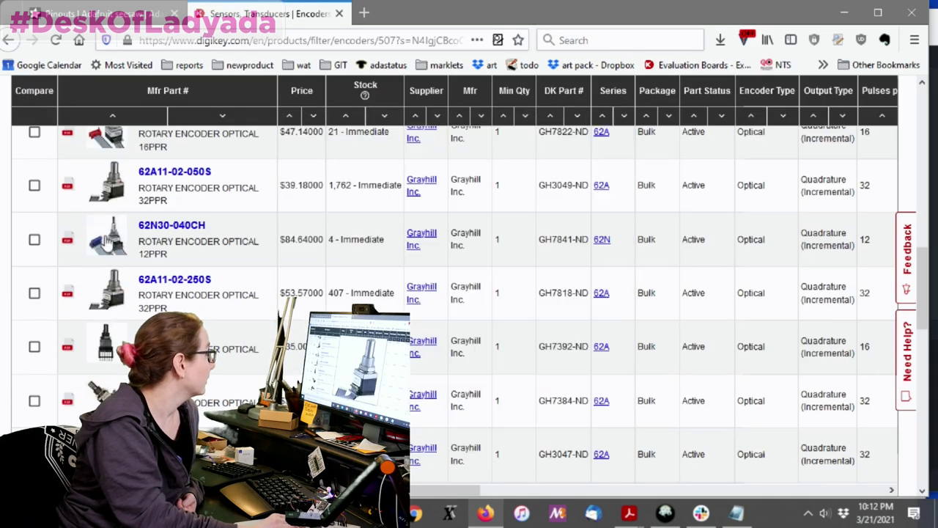
pyautogui.moveTo(108, 233)
pyautogui.moveTo(107, 338)
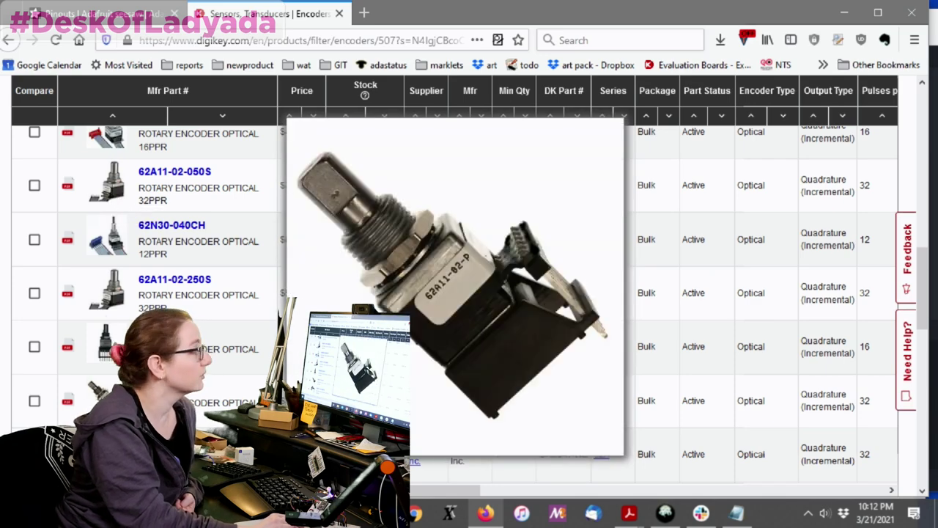
pyautogui.scroll(3, 564, 241)
pyautogui.scroll(5, 565, 240)
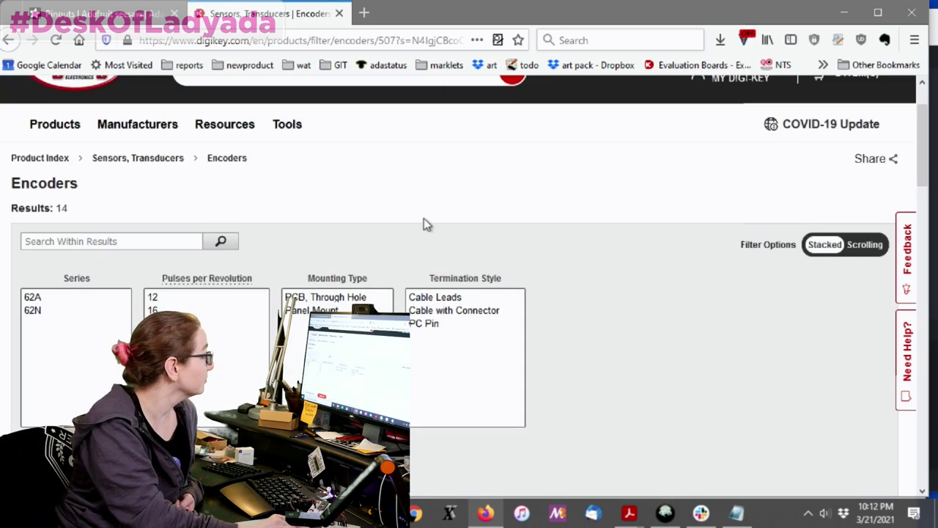
pyautogui.scroll(-3, 424, 223)
pyautogui.scroll(-3, 540, 259)
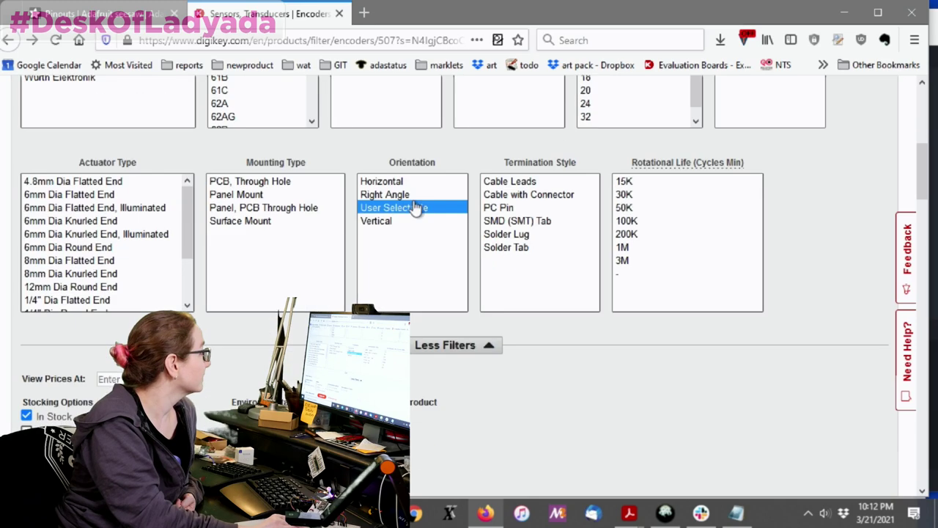
# Step: Settle on Vertical orientation only and review the six pages of results
pyautogui.moveTo(385, 210); pyautogui.dragTo(382, 220)
pyautogui.click(378, 221)
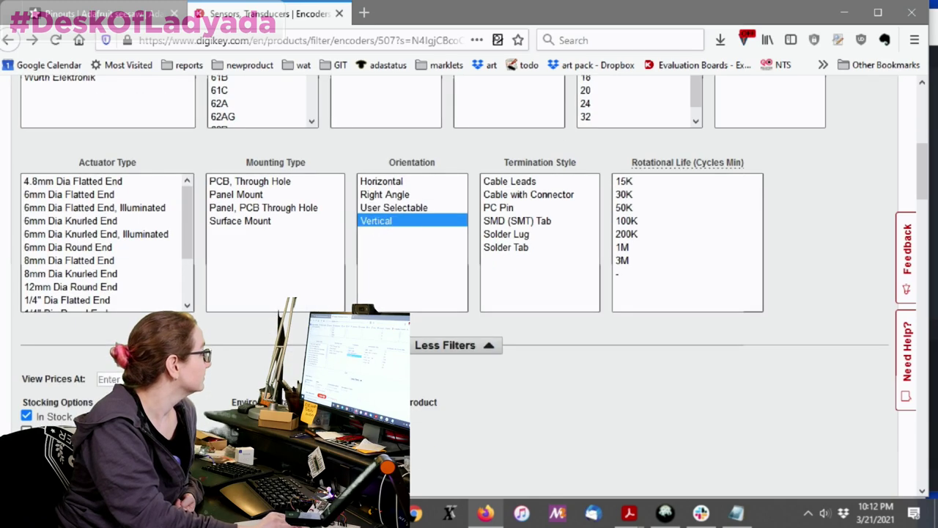
pyautogui.scroll(-7, 822, 227)
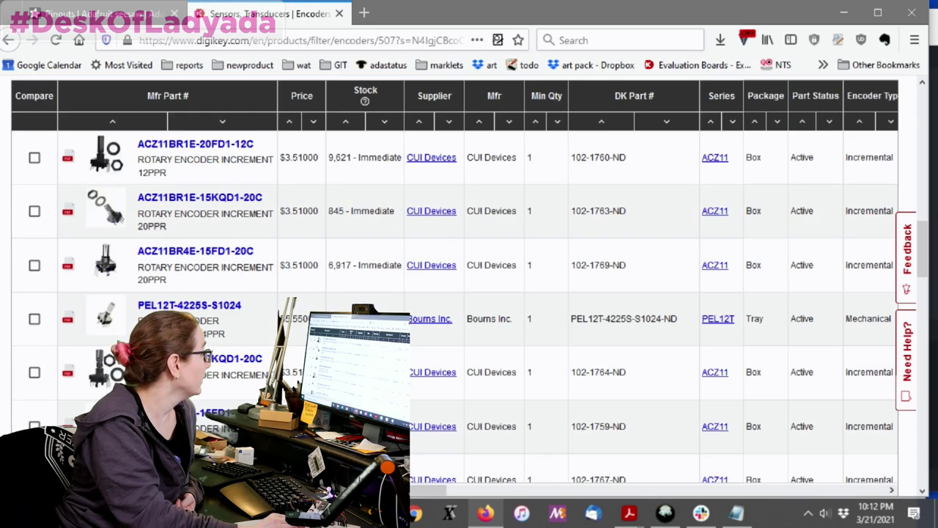
pyautogui.scroll(5, 494, 226)
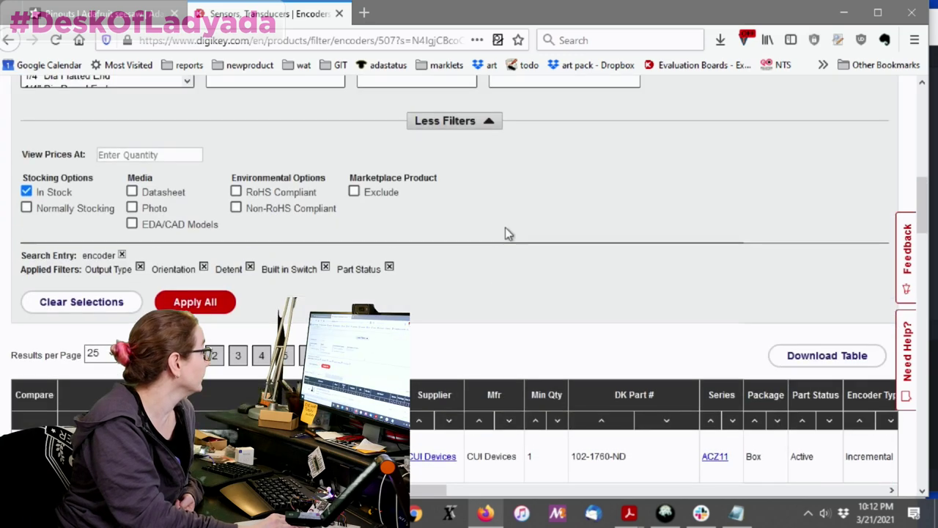
pyautogui.scroll(4, 527, 238)
pyautogui.scroll(-4, 557, 239)
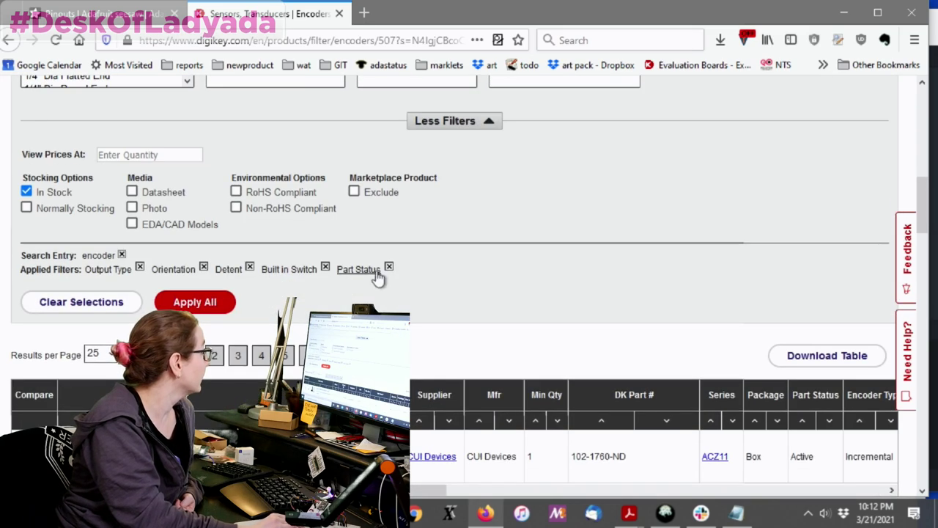
pyautogui.scroll(5, 557, 268)
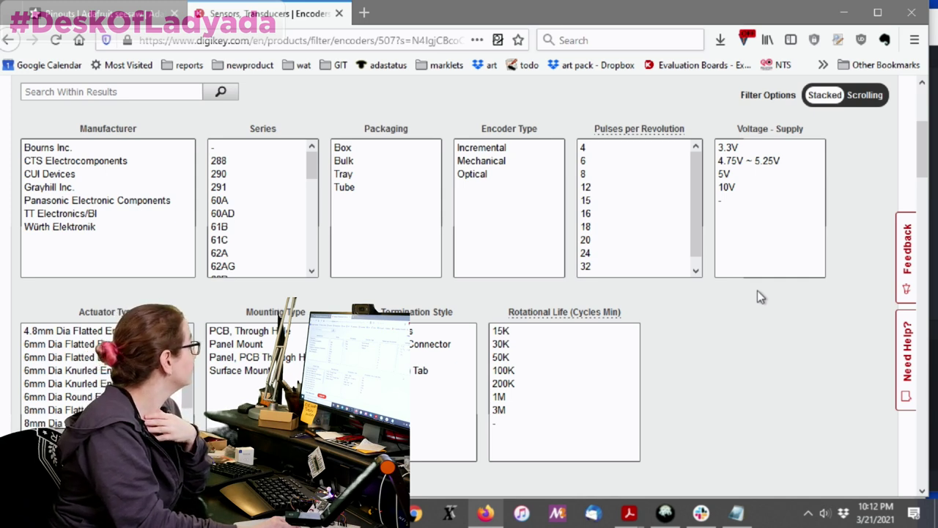
pyautogui.scroll(-2, 757, 290)
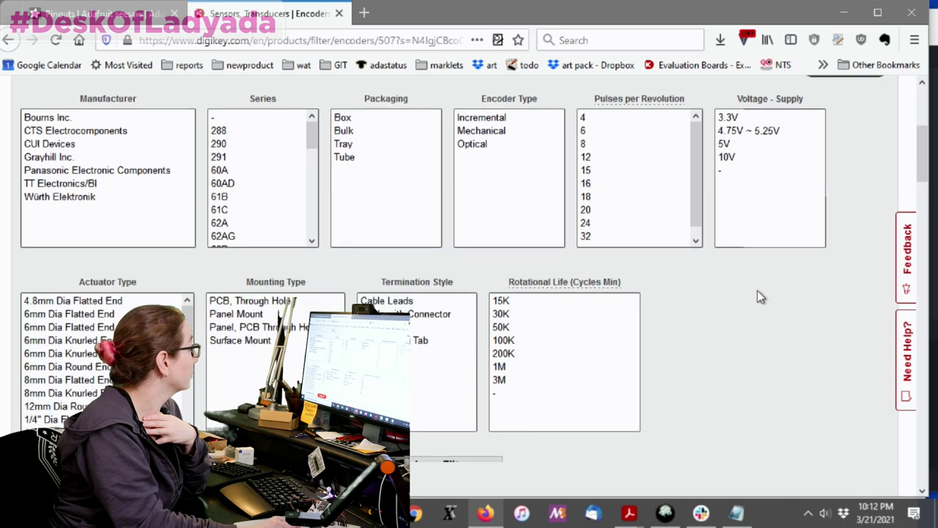
pyautogui.scroll(2, 757, 290)
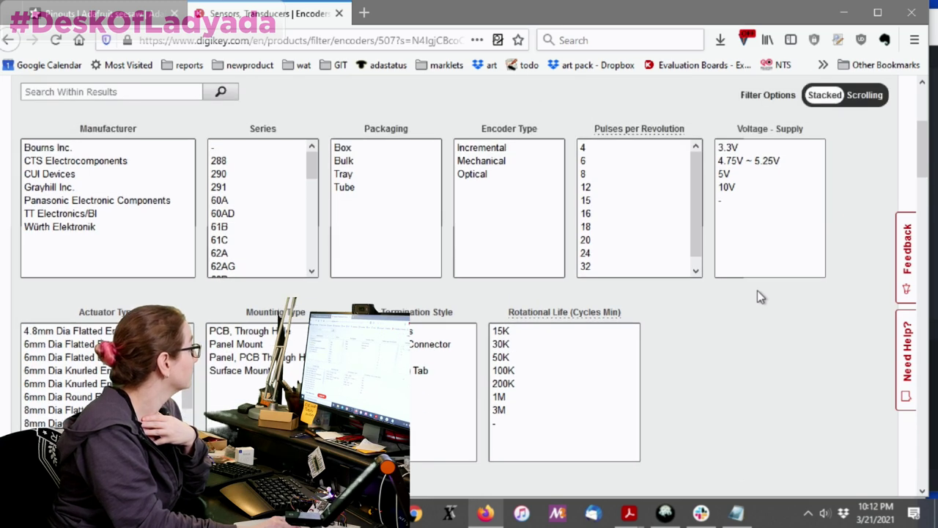
pyautogui.scroll(-6, 757, 290)
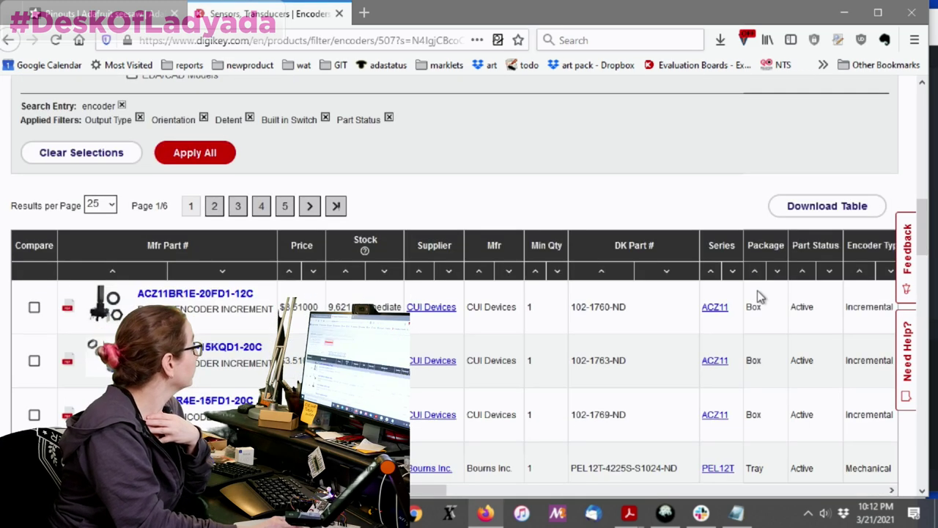
pyautogui.moveTo(103, 358)
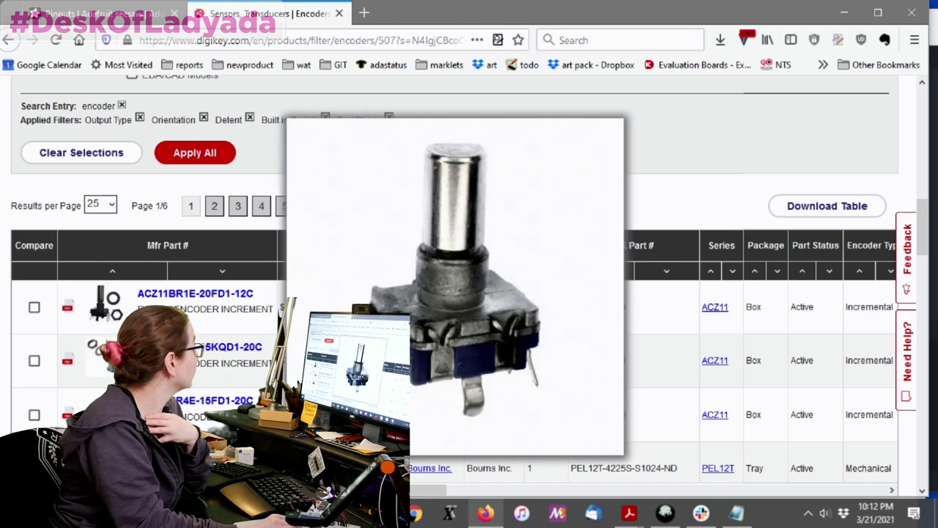
pyautogui.scroll(-2, 103, 358)
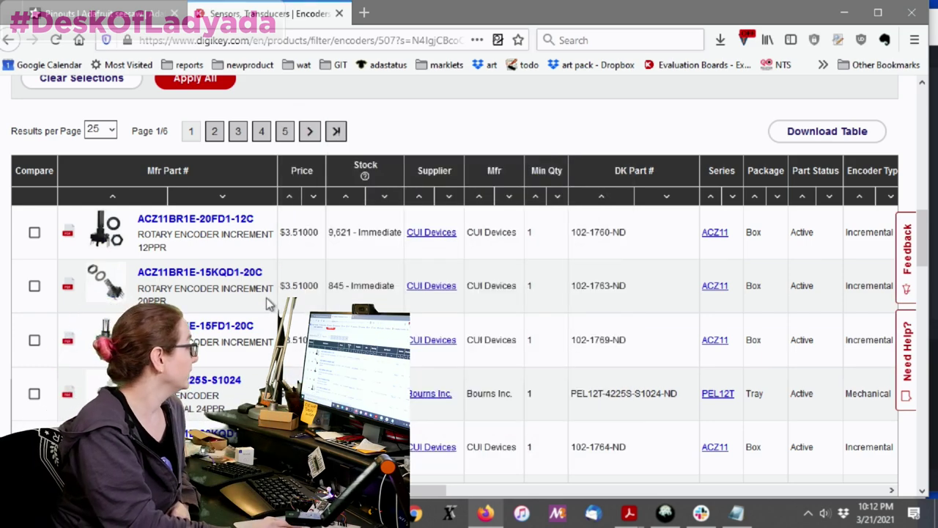
pyautogui.scroll(-4, 272, 299)
pyautogui.moveTo(103, 292)
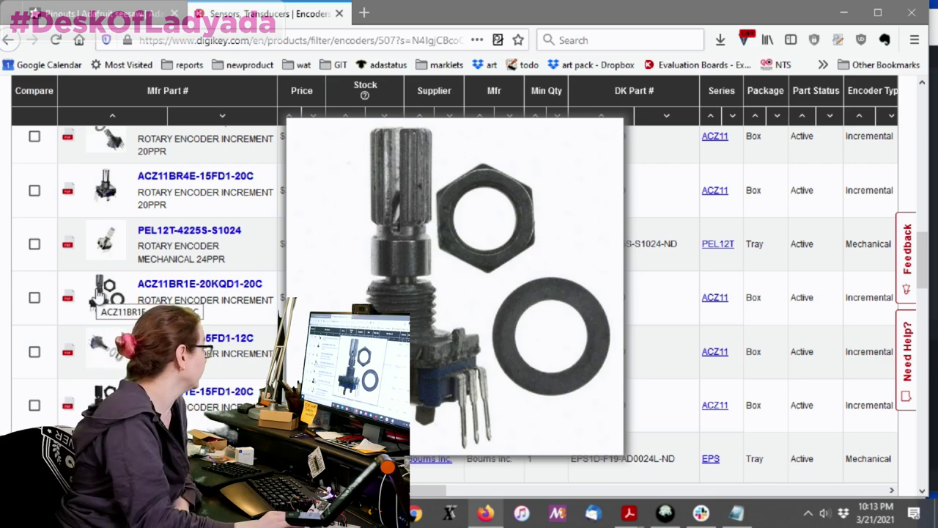
pyautogui.scroll(-3, 112, 359)
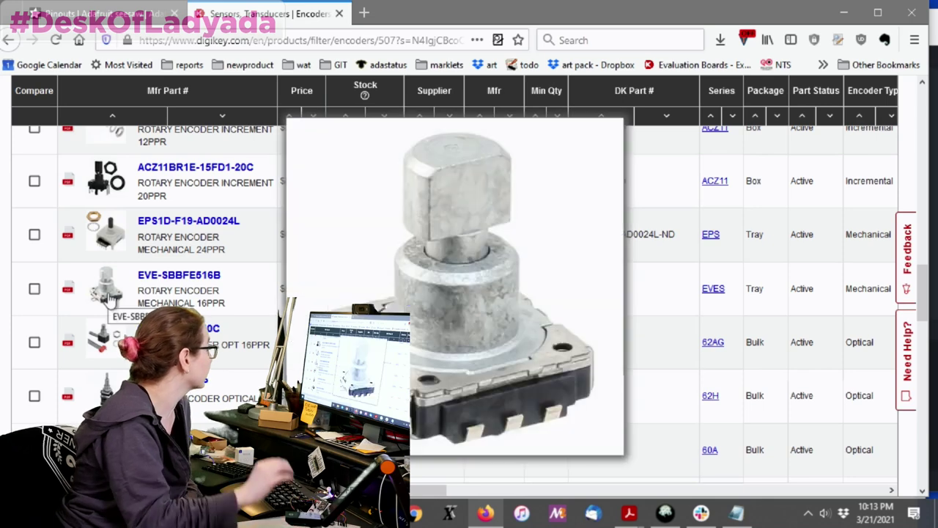
pyautogui.moveTo(108, 384)
pyautogui.scroll(-3, 107, 385)
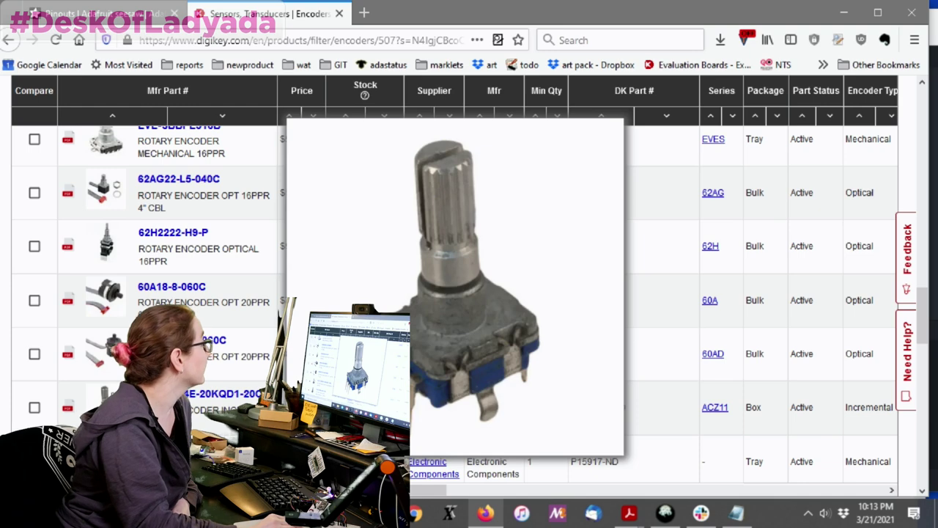
pyautogui.scroll(-2, 108, 385)
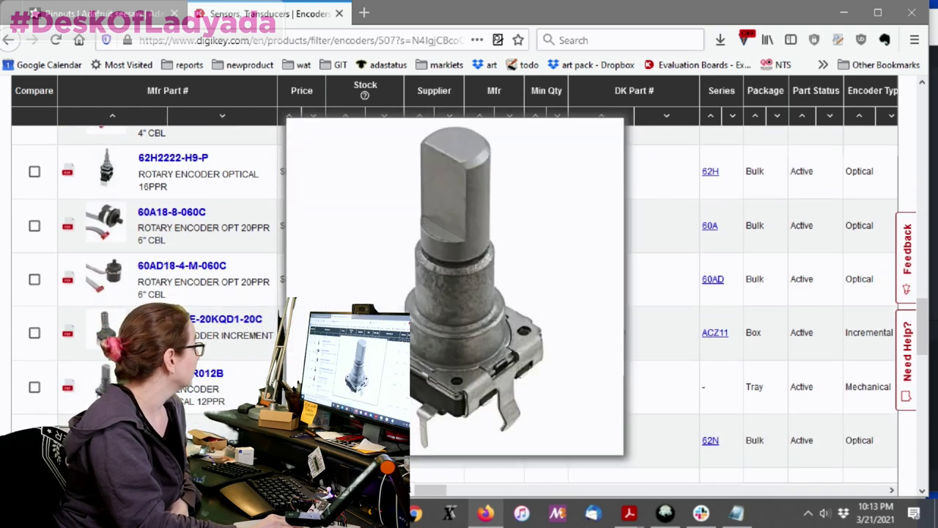
pyautogui.scroll(-1, 107, 384)
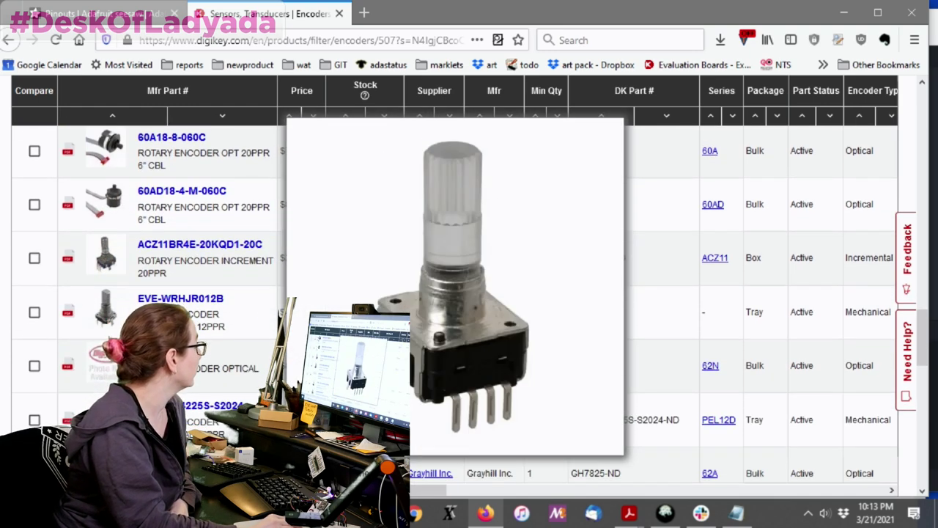
pyautogui.scroll(-1, 107, 308)
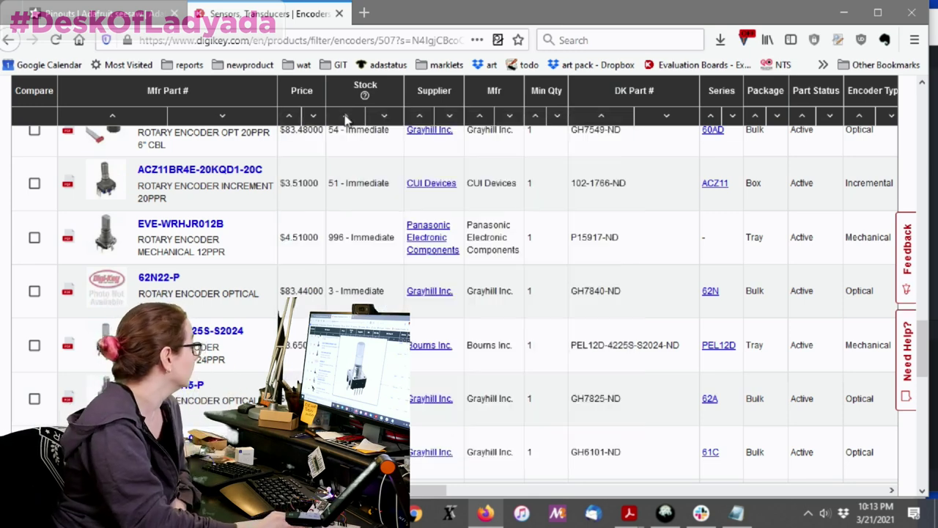
pyautogui.scroll(-2, 106, 308)
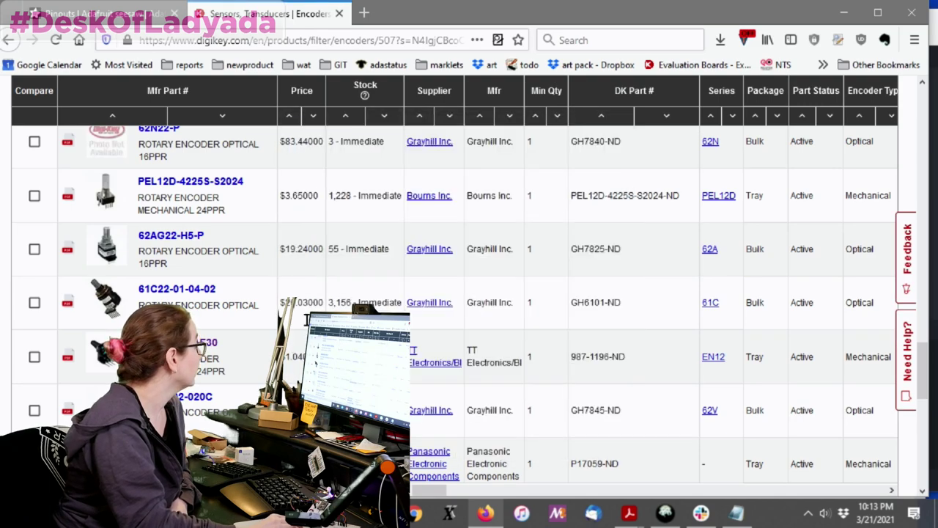
pyautogui.scroll(10, 366, 278)
pyautogui.scroll(-2, 683, 268)
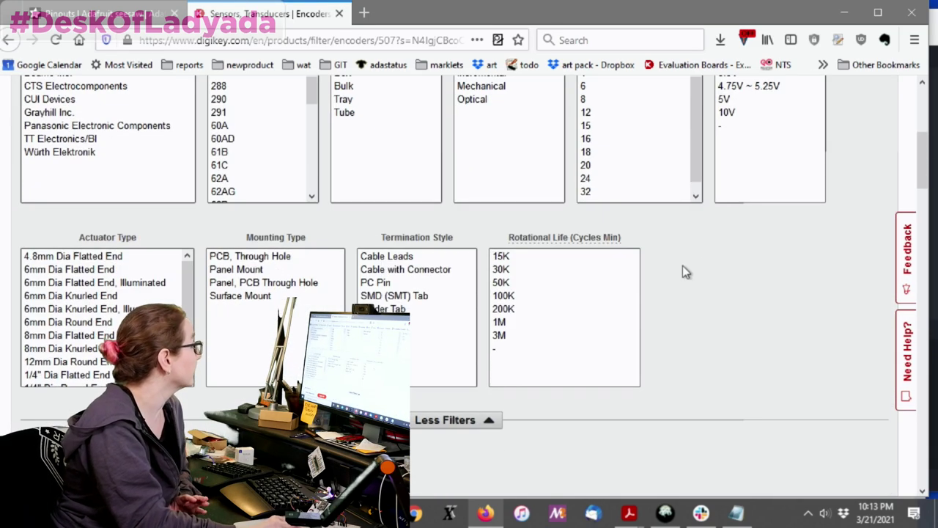
# Step: Choose 24 in the Pulses per Revolution list to keep only 24 PPR encoders
pyautogui.scroll(2, 699, 268)
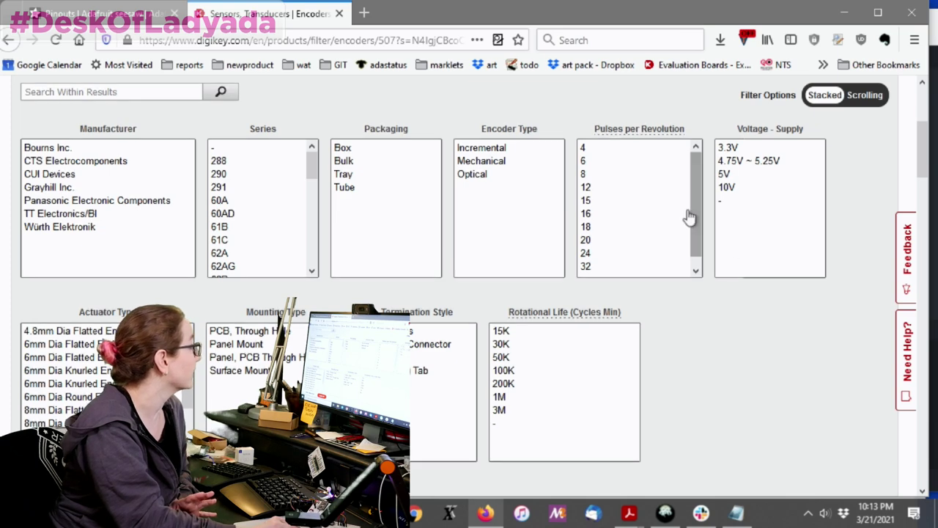
pyautogui.moveTo(697, 203); pyautogui.dragTo(702, 228)
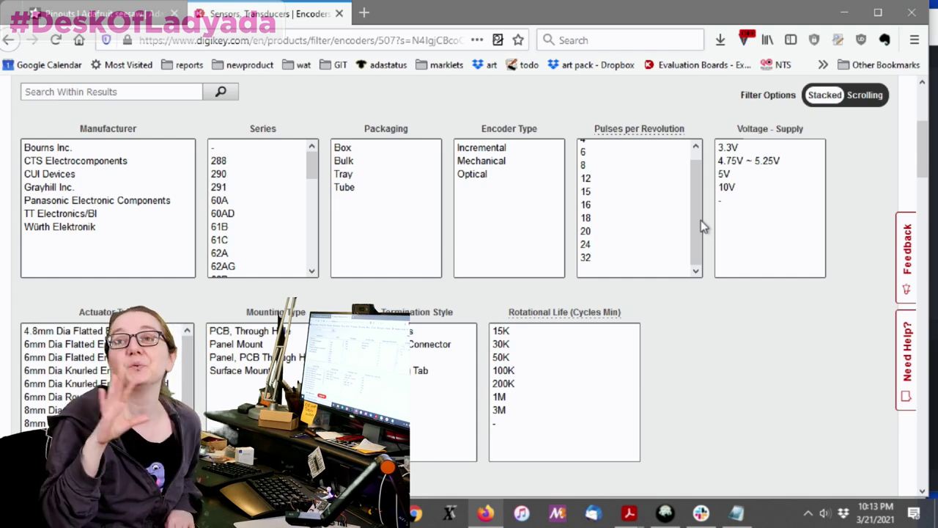
pyautogui.click(609, 245)
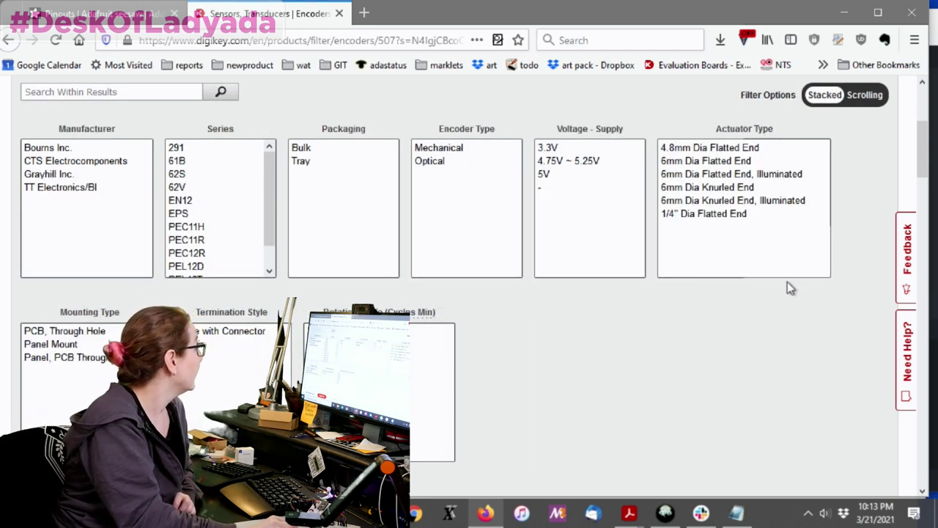
pyautogui.scroll(-10, 795, 275)
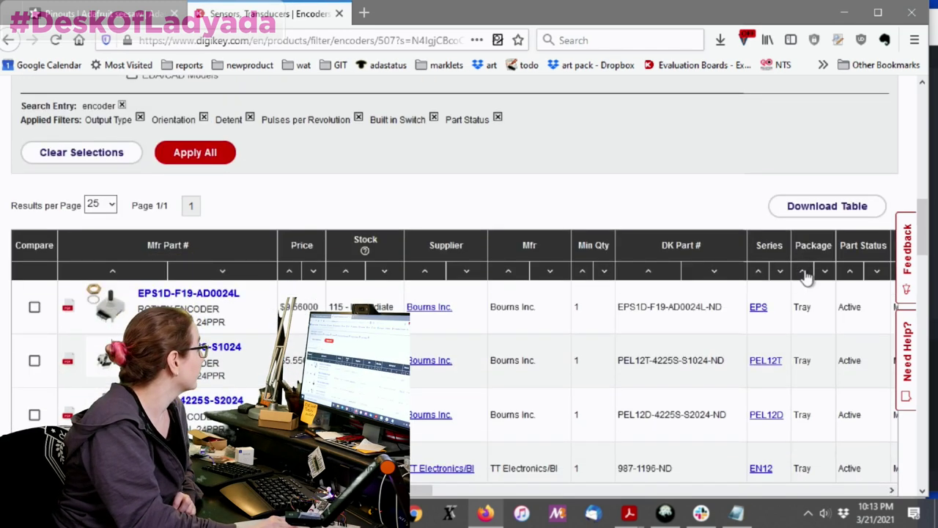
pyautogui.scroll(-4, 806, 272)
pyautogui.scroll(9, 808, 271)
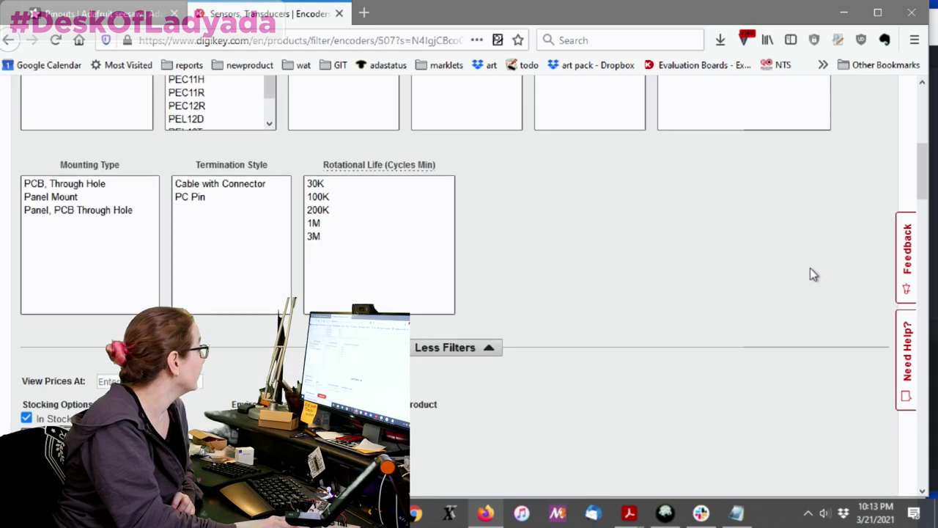
pyautogui.scroll(2, 812, 274)
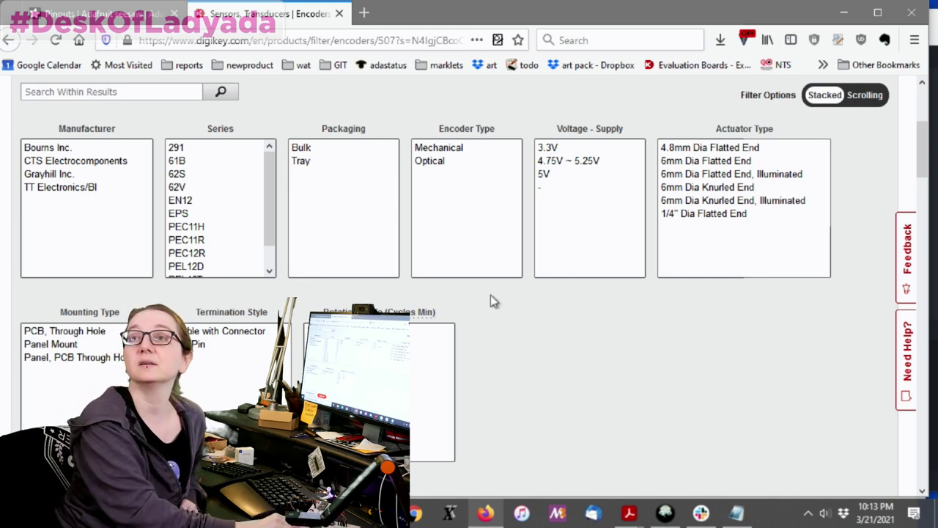
pyautogui.scroll(-2, 490, 295)
pyautogui.scroll(-1, 491, 295)
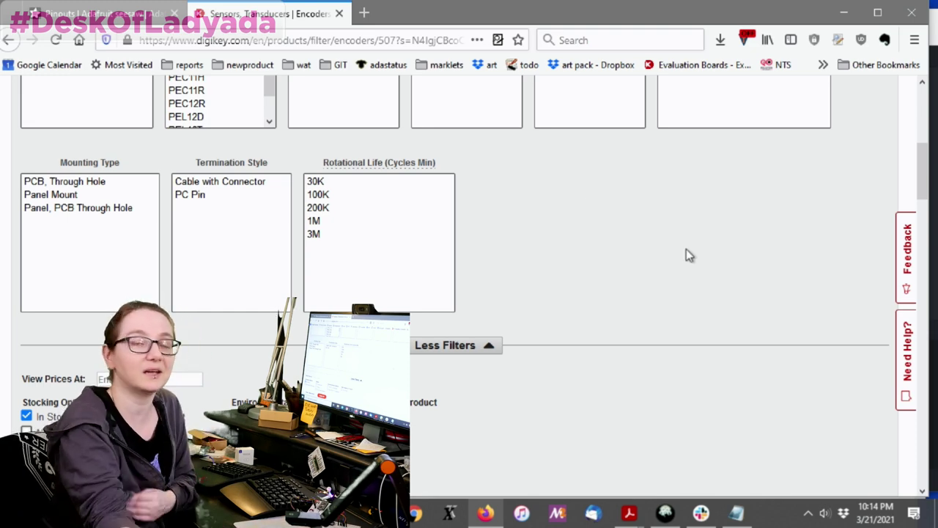
pyautogui.scroll(3, 686, 249)
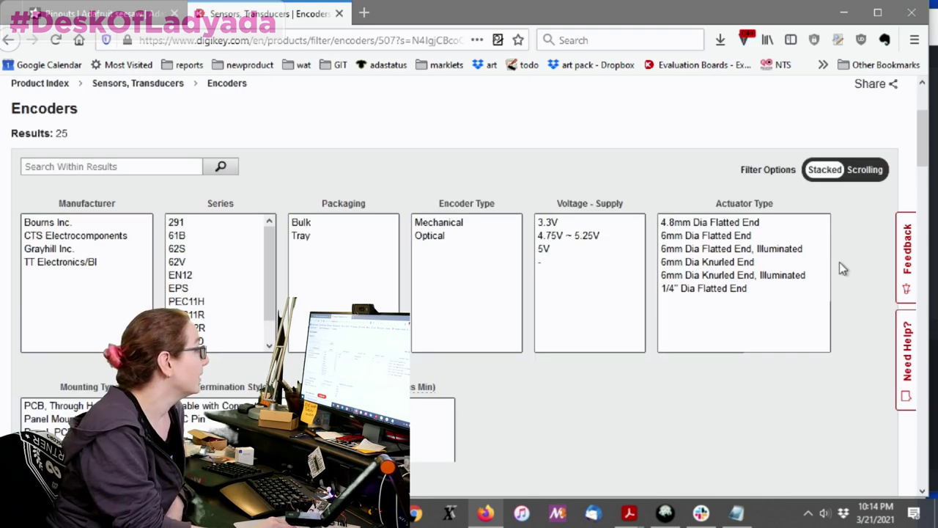
# Step: Select 1/4", 6mm and 4.8mm Dia Flatted End shafts in Actuator Type
pyautogui.click(726, 286)
pyautogui.keyDown('ctrl'); pyautogui.click(743, 236); pyautogui.keyUp('ctrl')
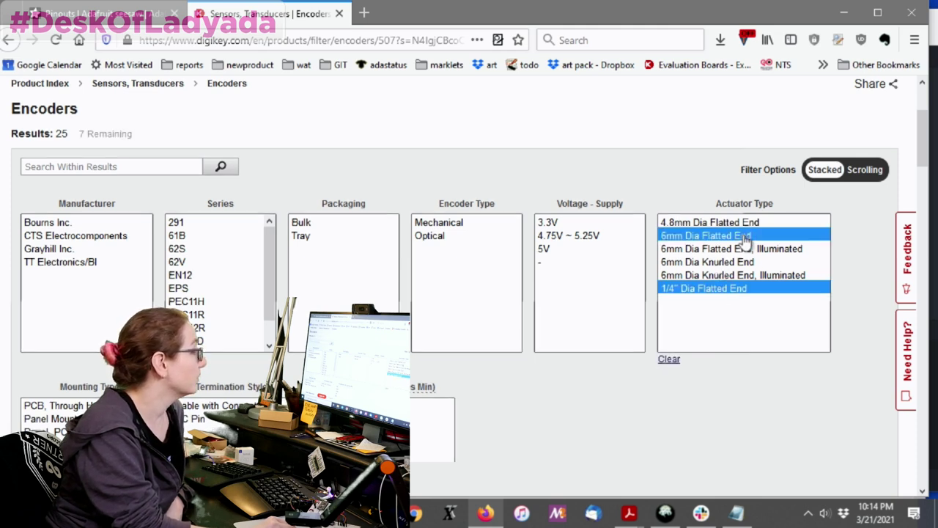
pyautogui.keyDown('ctrl'); pyautogui.click(777, 223); pyautogui.keyUp('ctrl')
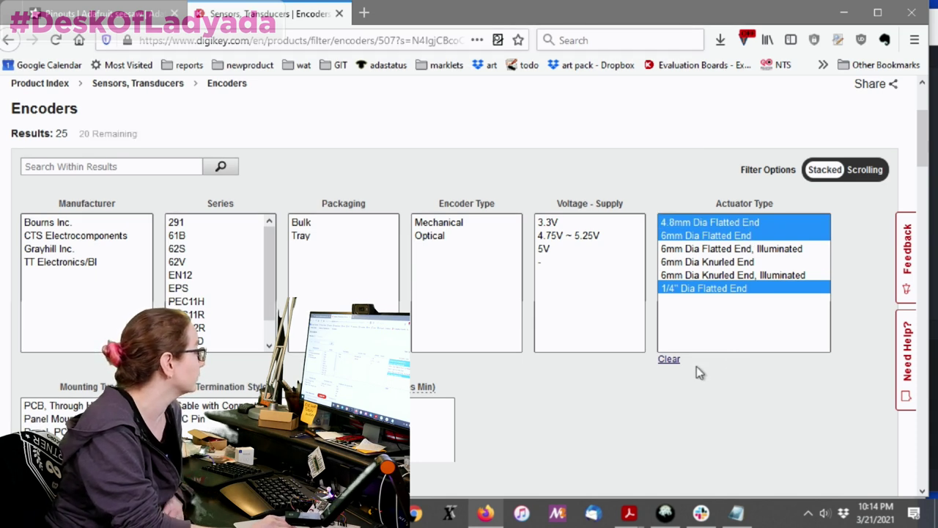
pyautogui.scroll(-6, 762, 379)
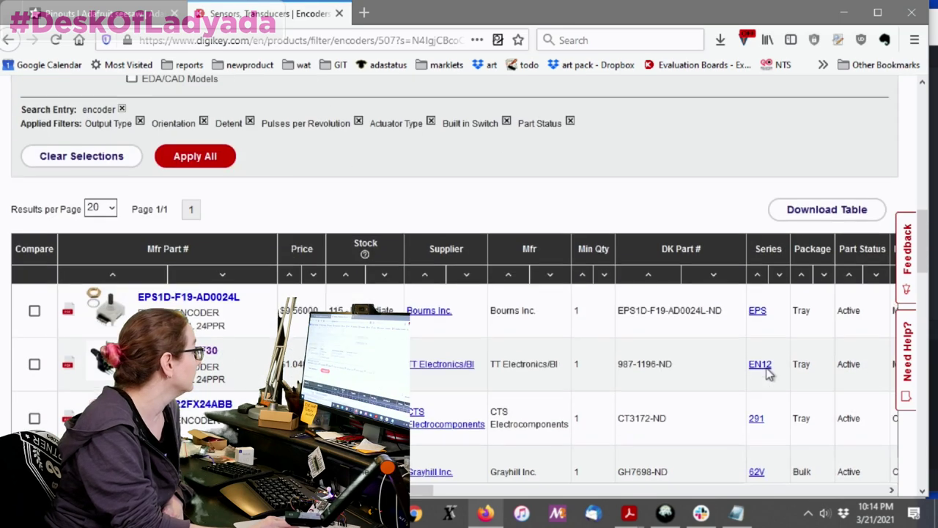
pyautogui.scroll(5, 767, 370)
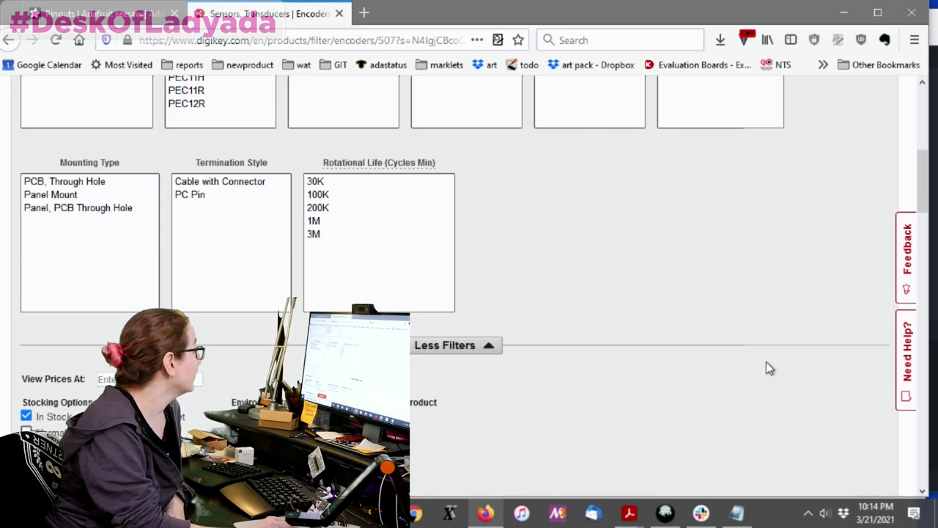
pyautogui.scroll(2, 768, 368)
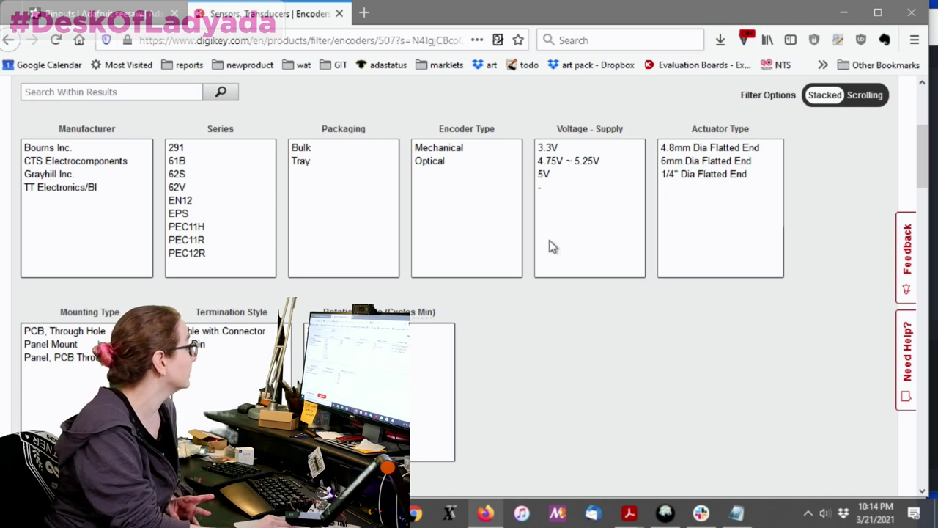
# Step: Restrict Encoder Type to Mechanical, leaving 13 results
pyautogui.click(454, 149)
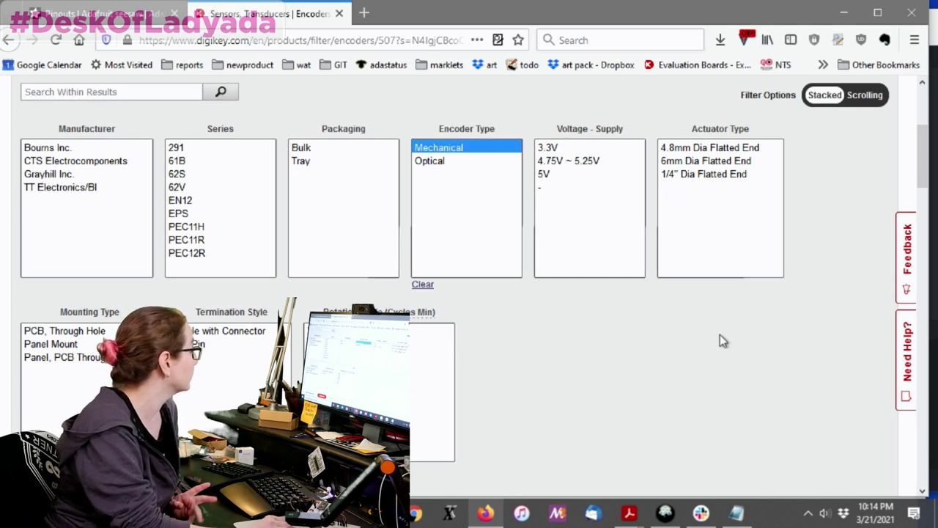
pyautogui.scroll(-10, 720, 334)
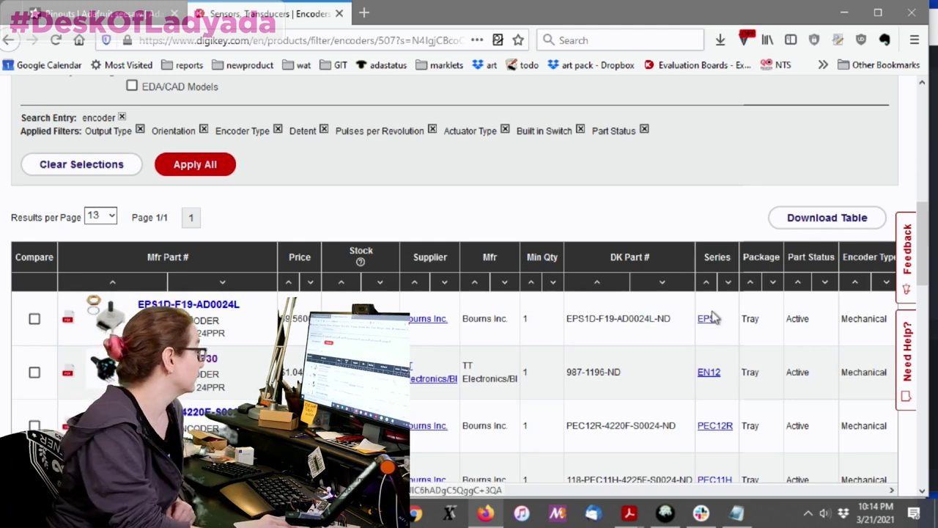
pyautogui.scroll(-2, 712, 316)
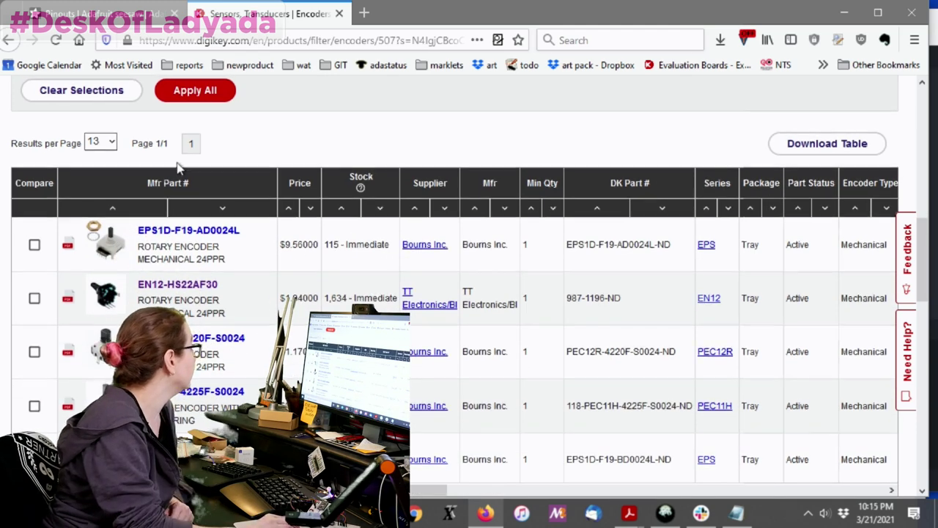
# Step: Preview the cheapest-first results, with EN12-HS22AF30 at $1.04 and PEC12R parts
pyautogui.scroll(2, 177, 167)
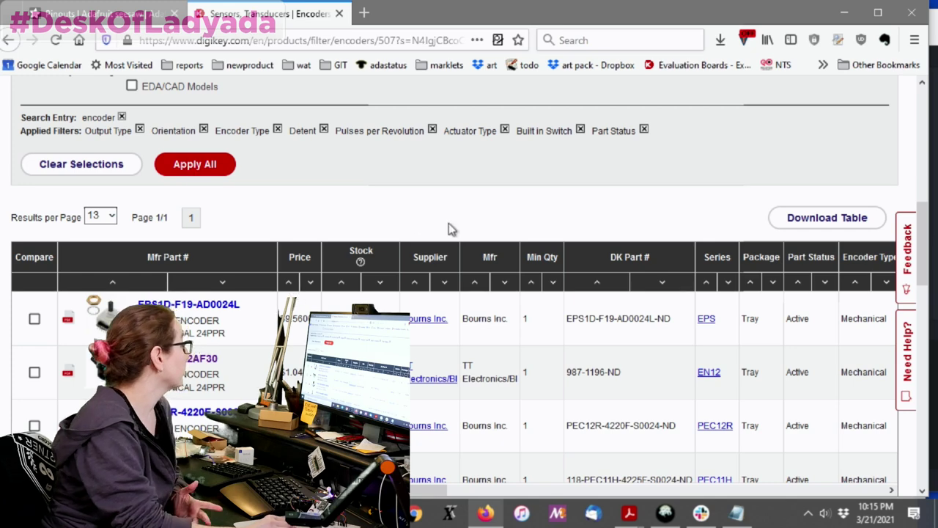
pyautogui.scroll(-4, 524, 187)
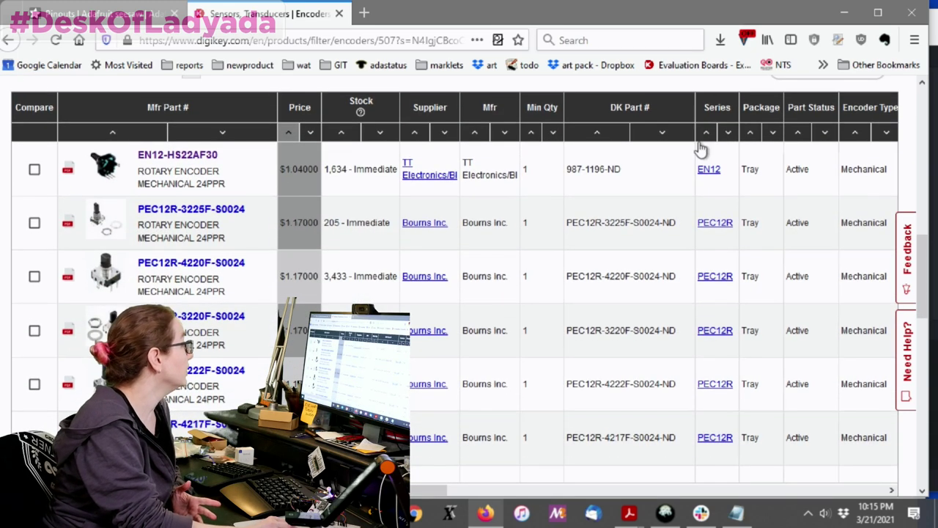
pyautogui.moveTo(106, 282)
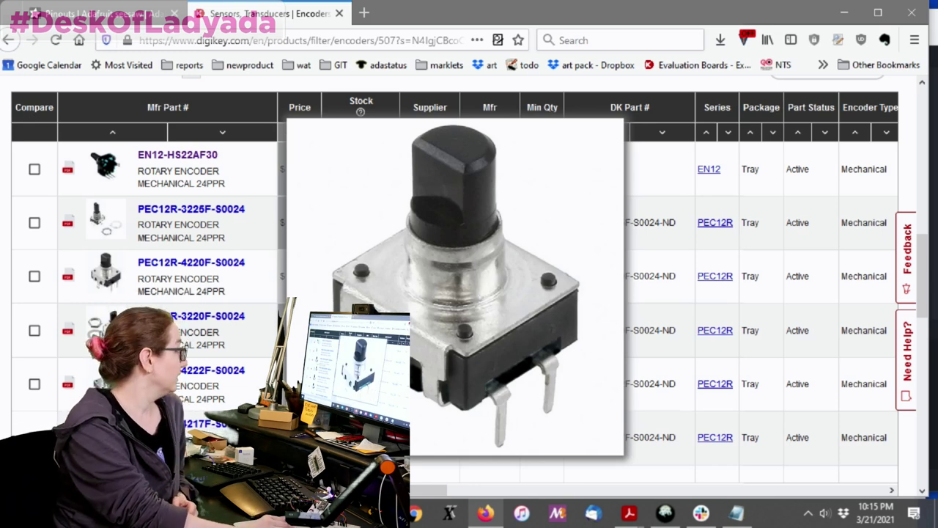
pyautogui.moveTo(103, 330)
pyautogui.moveTo(103, 384)
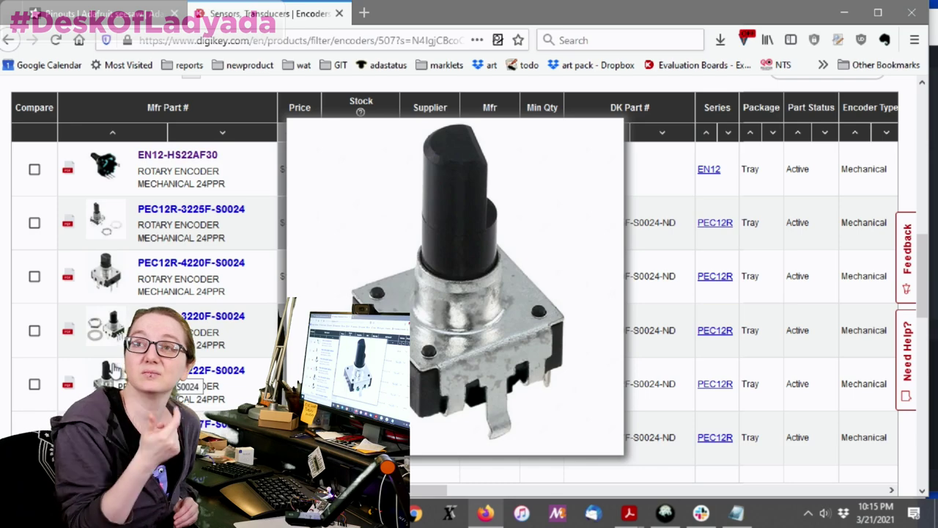
# Step: Open the EN12-HS22AF30 product page and view its Standard Price breaks from $1.04
pyautogui.click(104, 165)
pyautogui.scroll(-4, 406, 203)
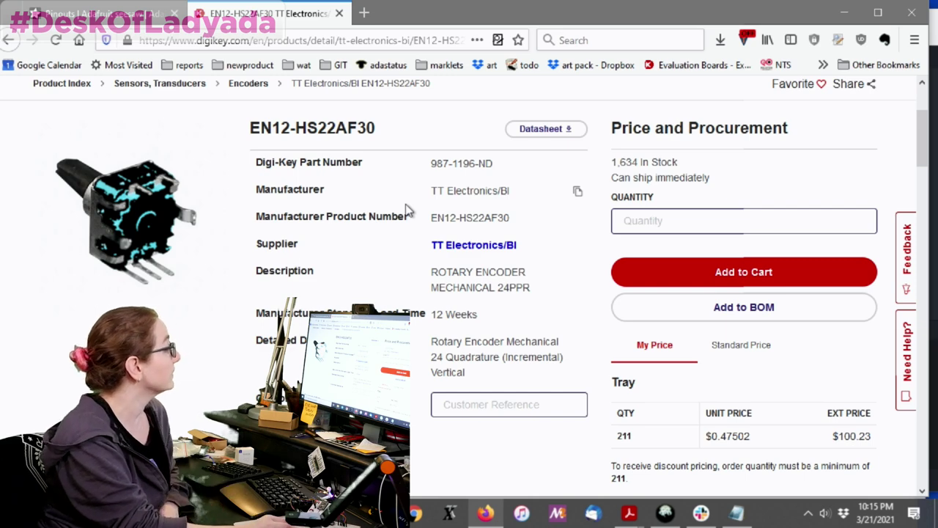
pyautogui.click(737, 343)
pyautogui.scroll(-4, 737, 343)
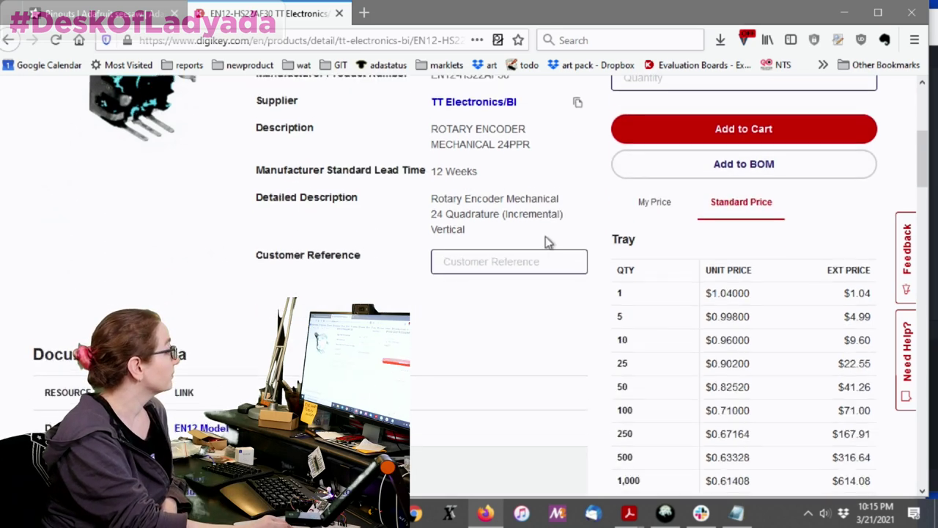
pyautogui.scroll(-4, 762, 345)
pyautogui.scroll(10, 762, 345)
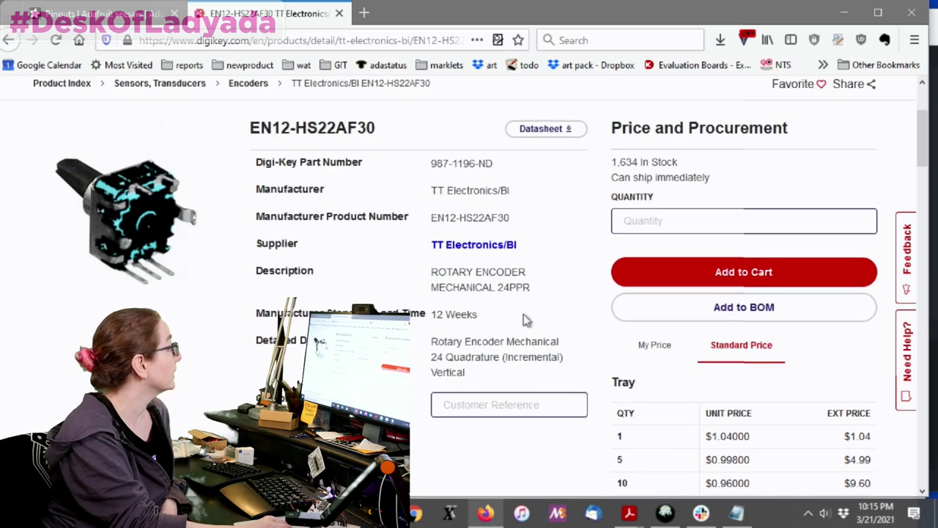
pyautogui.scroll(-2, 154, 295)
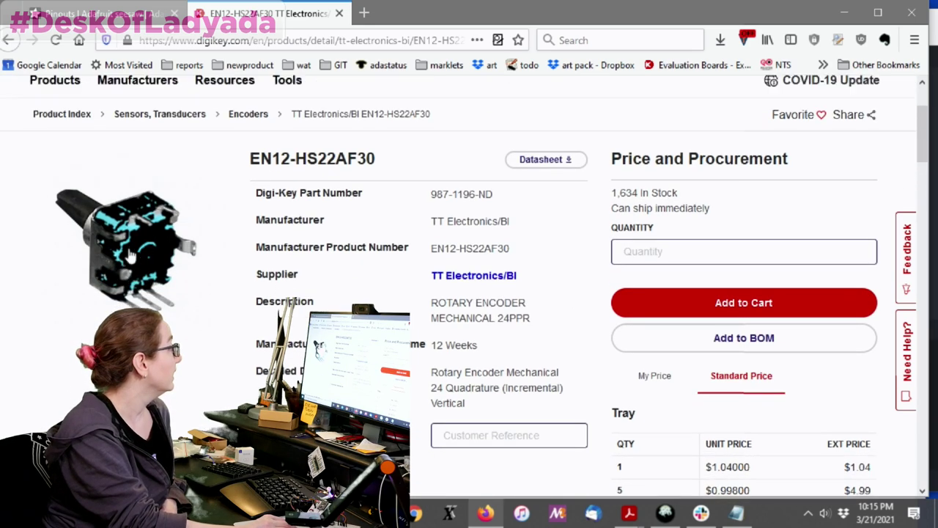
pyautogui.scroll(2, 174, 297)
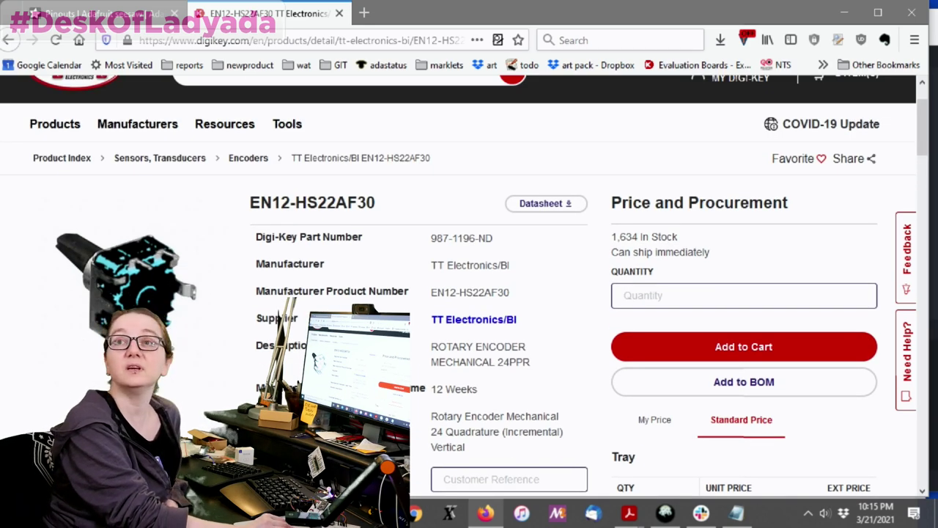
pyautogui.scroll(-2, 161, 306)
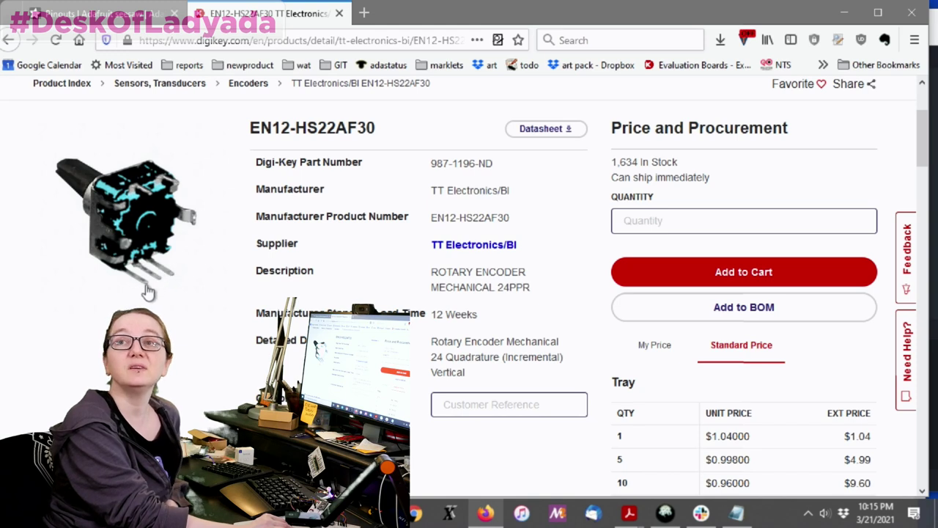